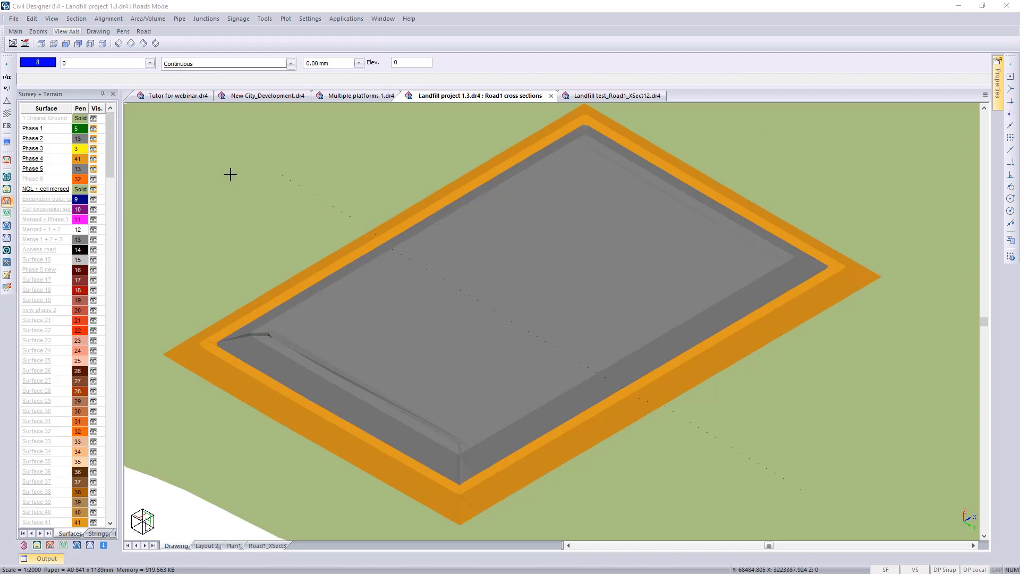
# - Switch the landfill to Top view and auto-hide the Survey + Terrain panel
pyautogui.click(40, 44)
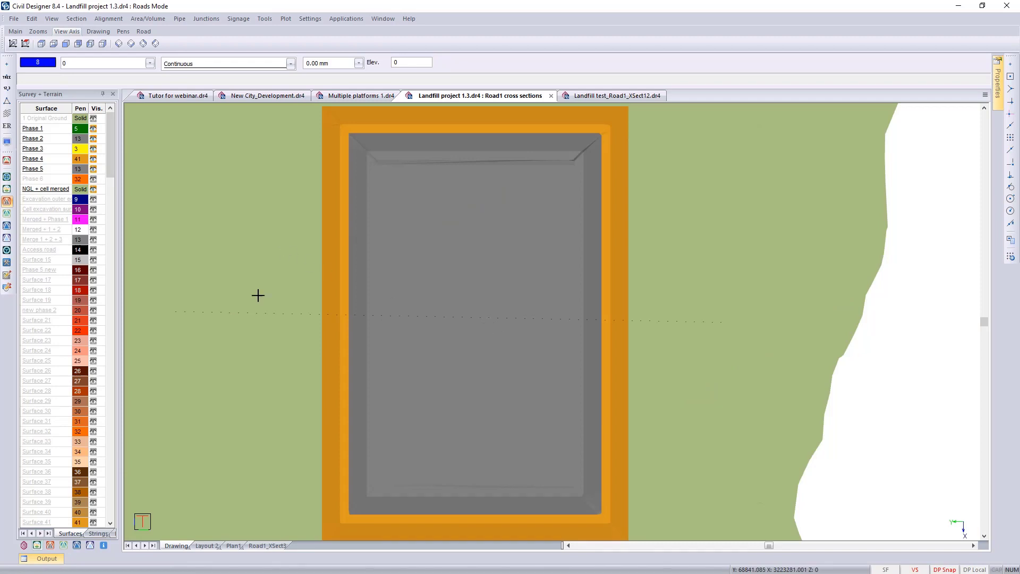
pyautogui.click(103, 94)
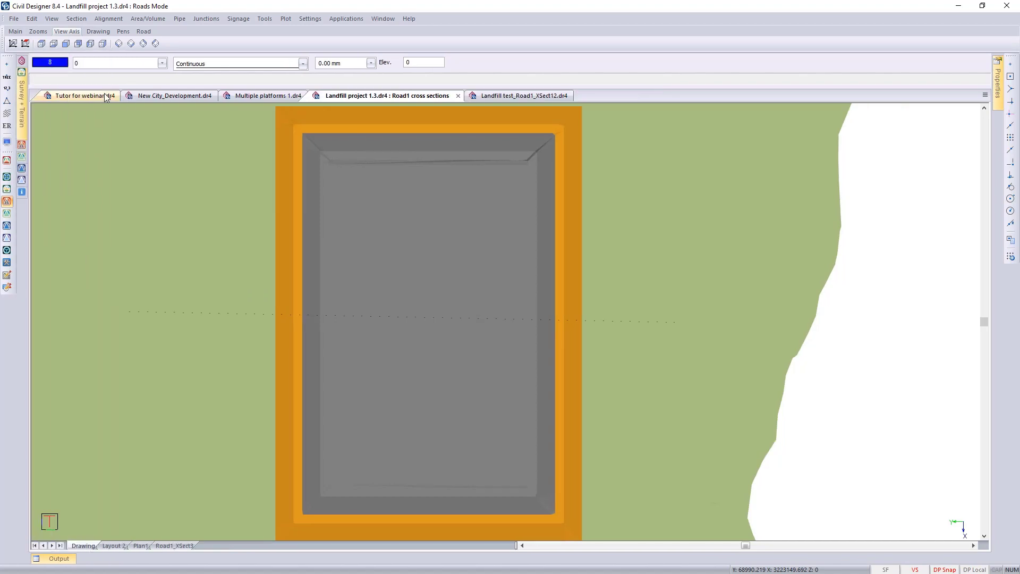
pyautogui.click(14, 18)
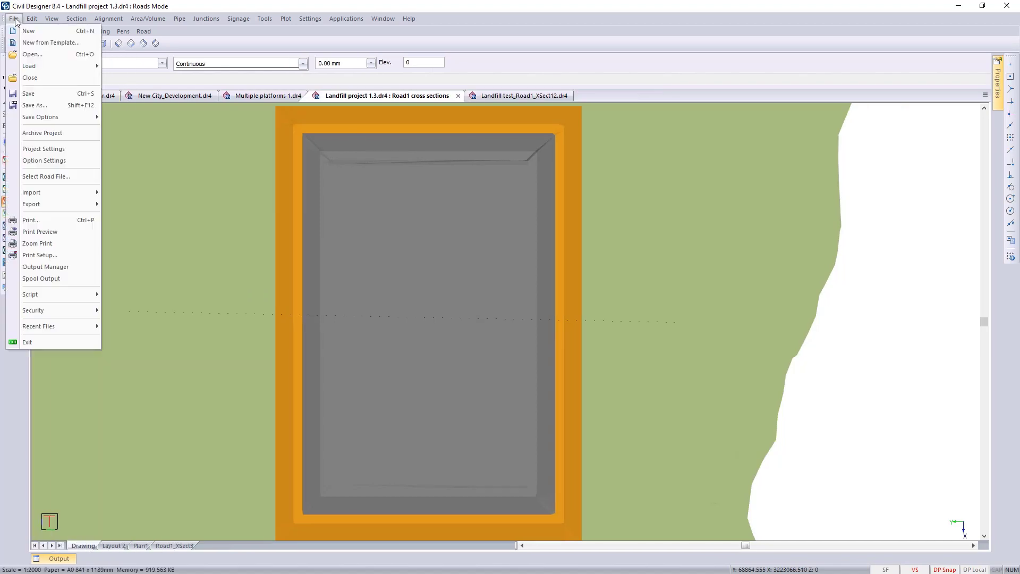
pyautogui.click(62, 176)
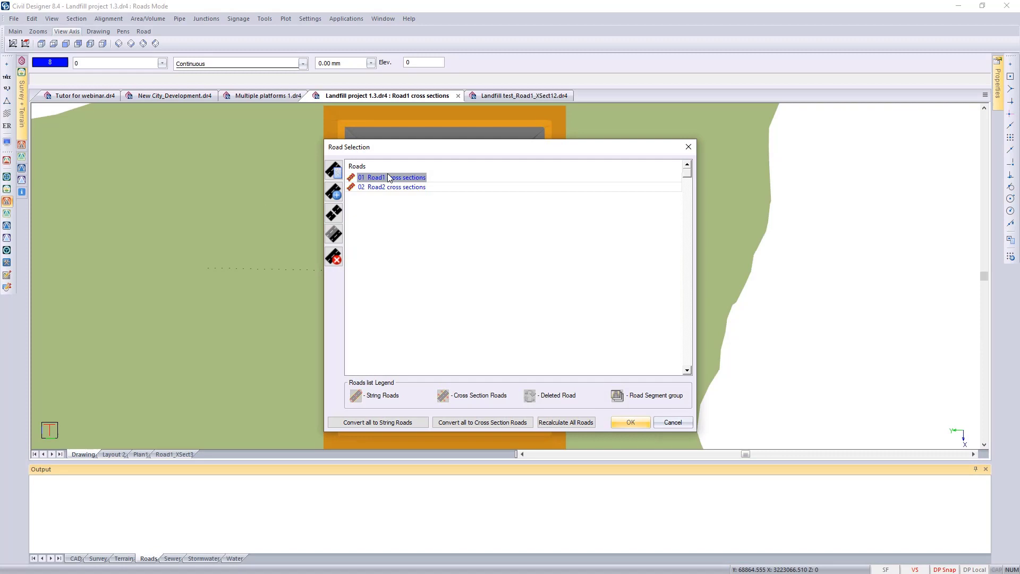
pyautogui.click(336, 175)
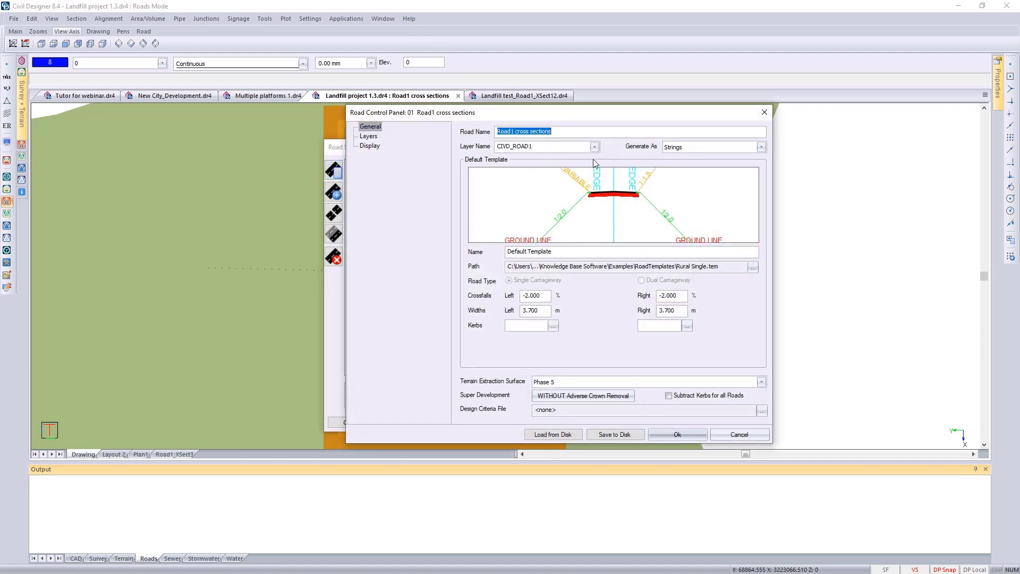
pyautogui.click(558, 131)
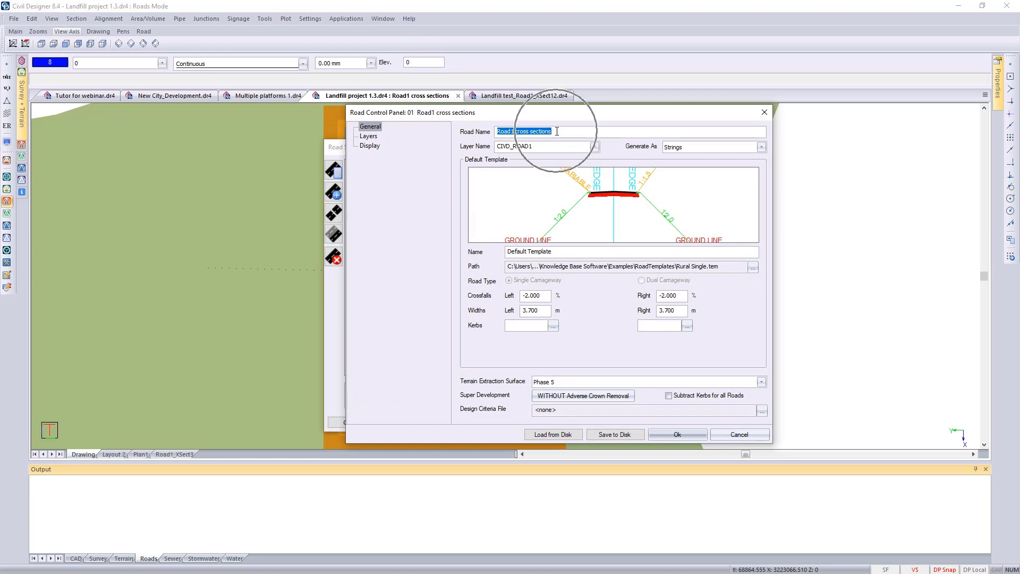
pyautogui.click(375, 140)
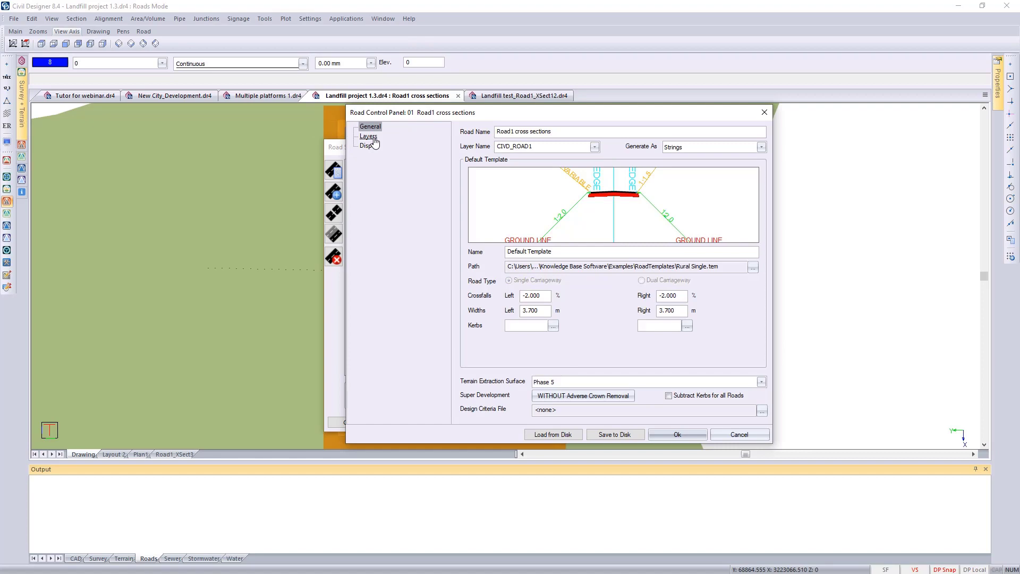
pyautogui.click(375, 140)
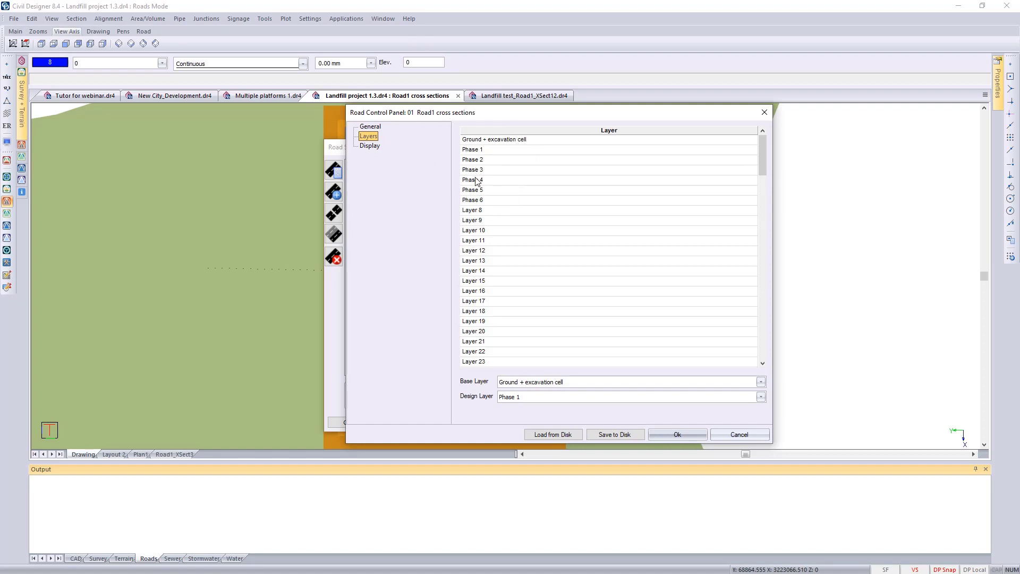
pyautogui.doubleClick(475, 202)
pyautogui.press('Return')
pyautogui.doubleClick(489, 211)
pyautogui.click(486, 206)
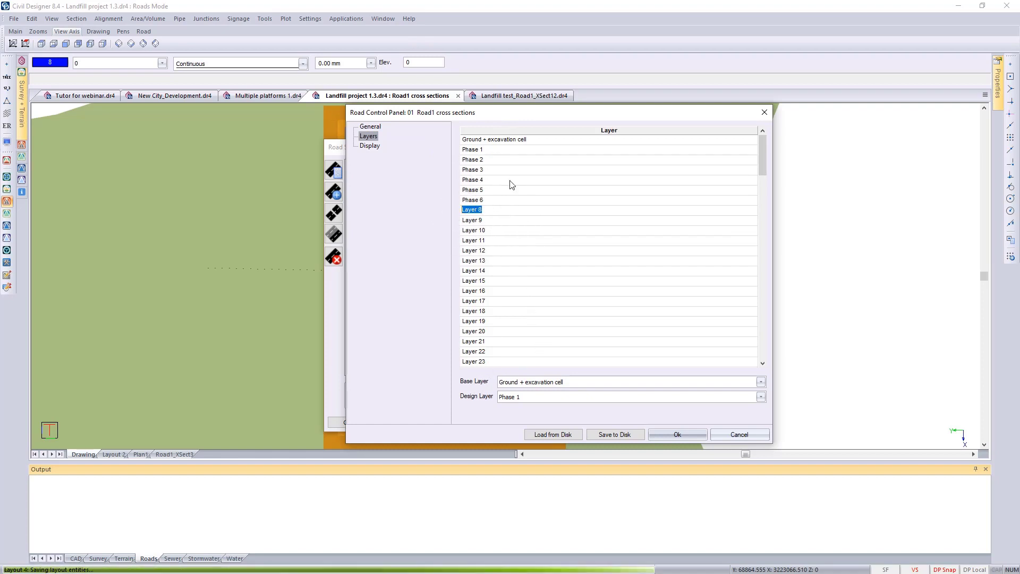
pyautogui.click(673, 436)
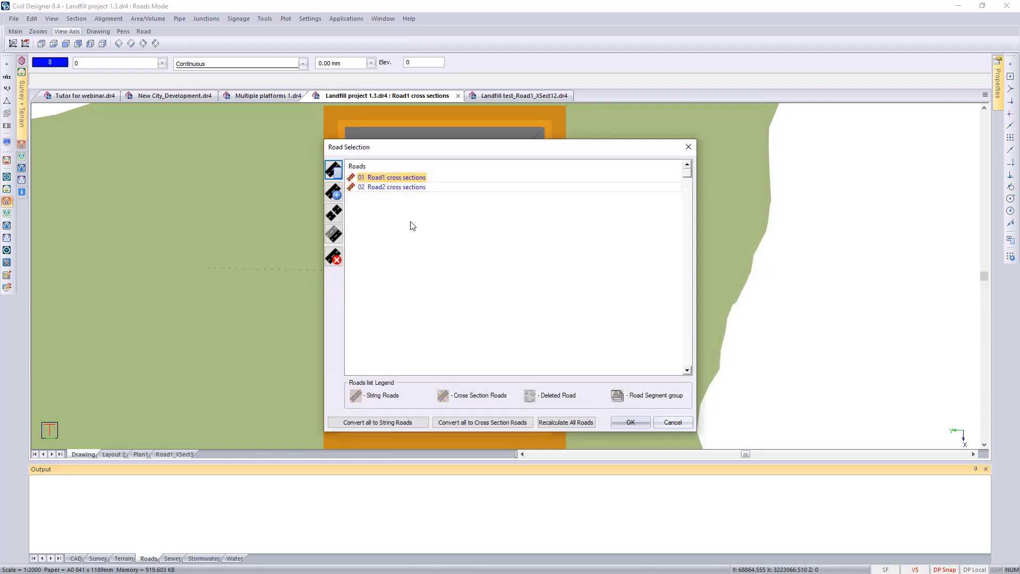
pyautogui.click(405, 178)
pyautogui.click(631, 422)
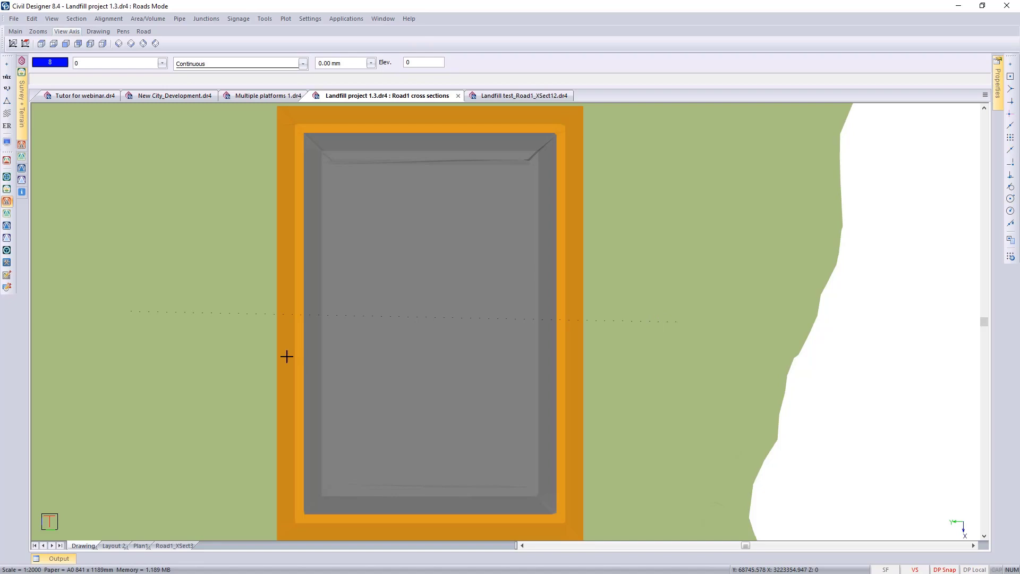
pyautogui.click(109, 18)
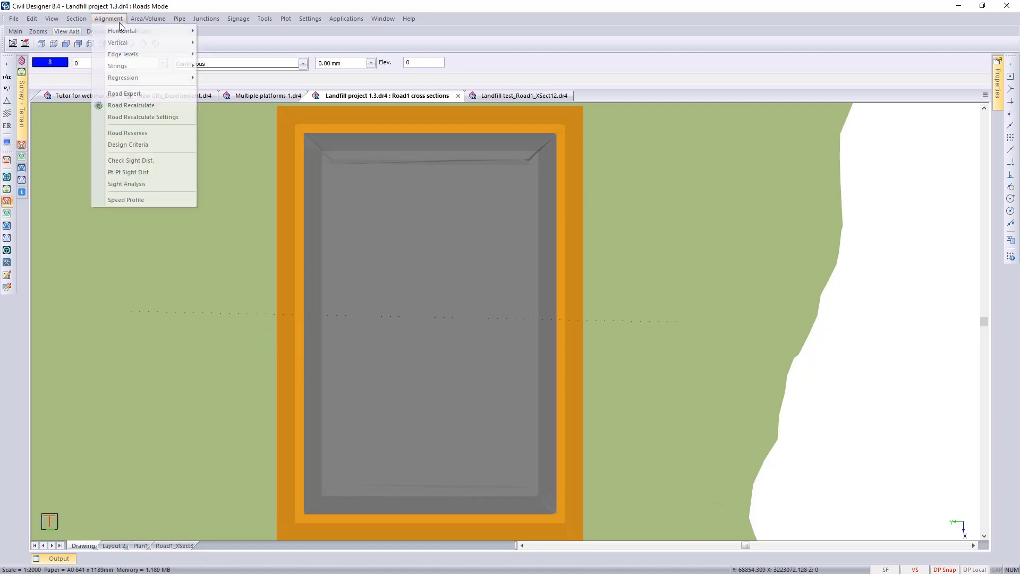
pyautogui.moveTo(157, 30)
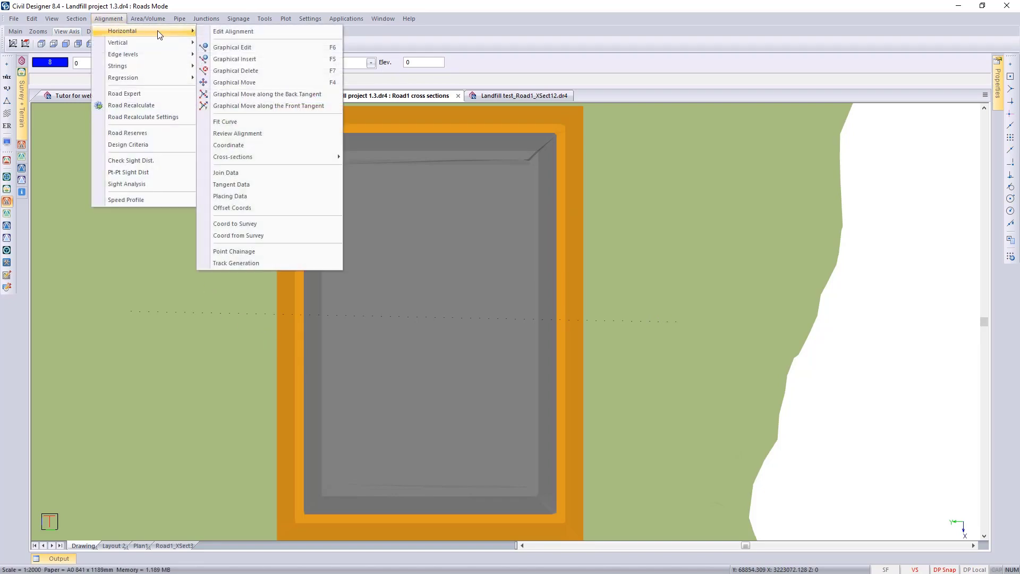
pyautogui.click(253, 48)
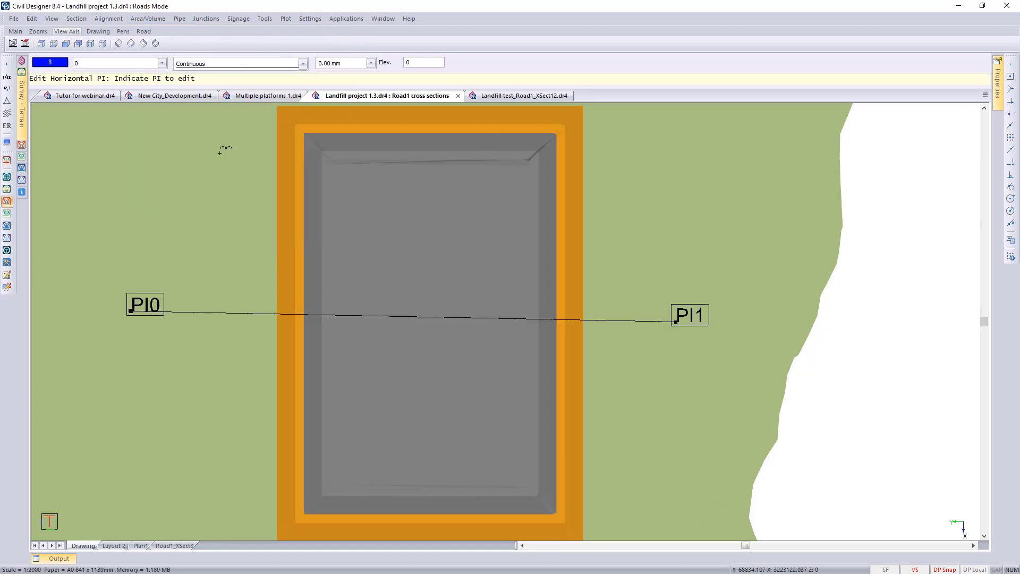
pyautogui.click(150, 313)
pyautogui.click(668, 312)
pyautogui.rightClick(212, 261)
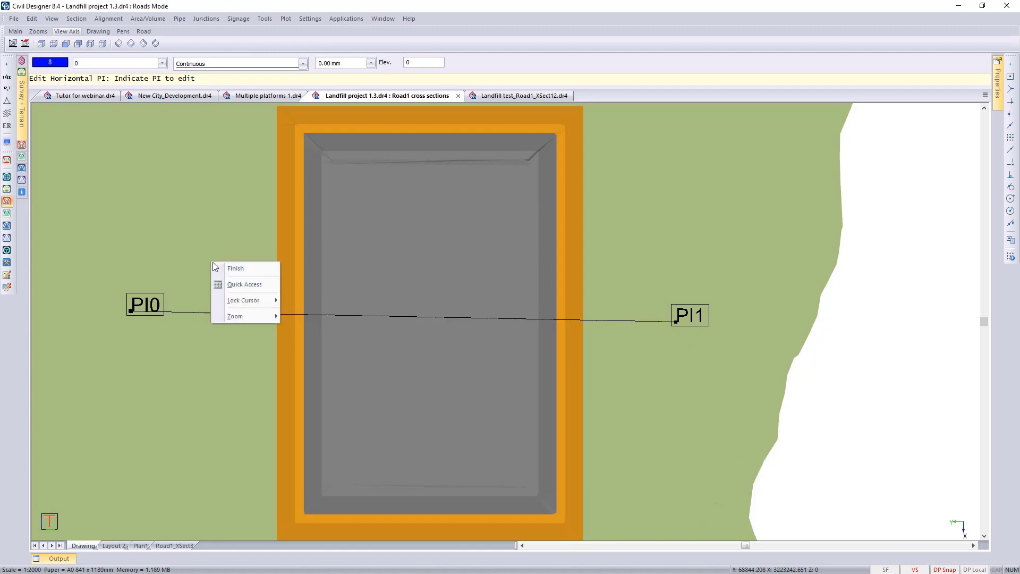
pyautogui.click(235, 269)
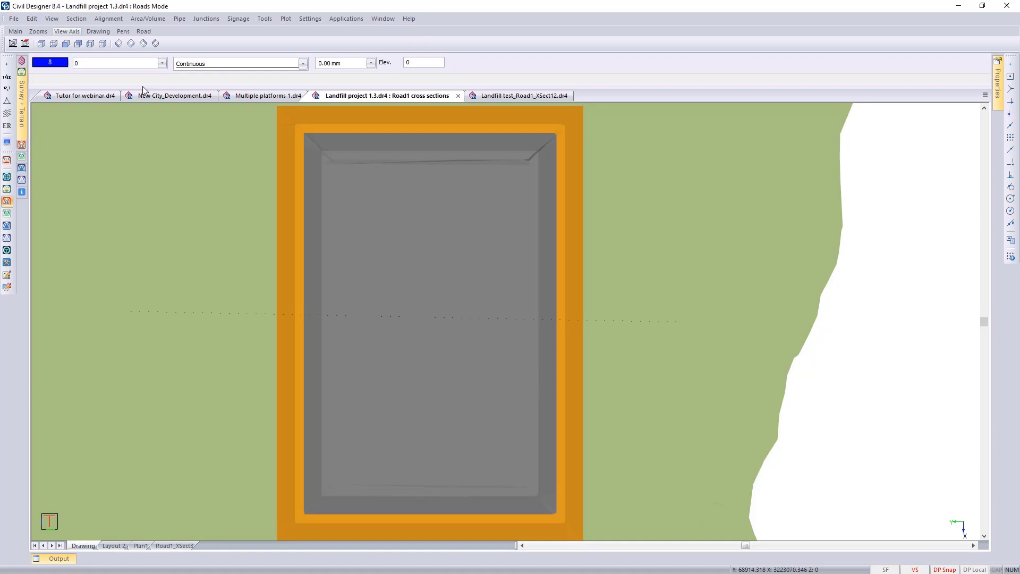
pyautogui.click(78, 20)
pyautogui.click(88, 31)
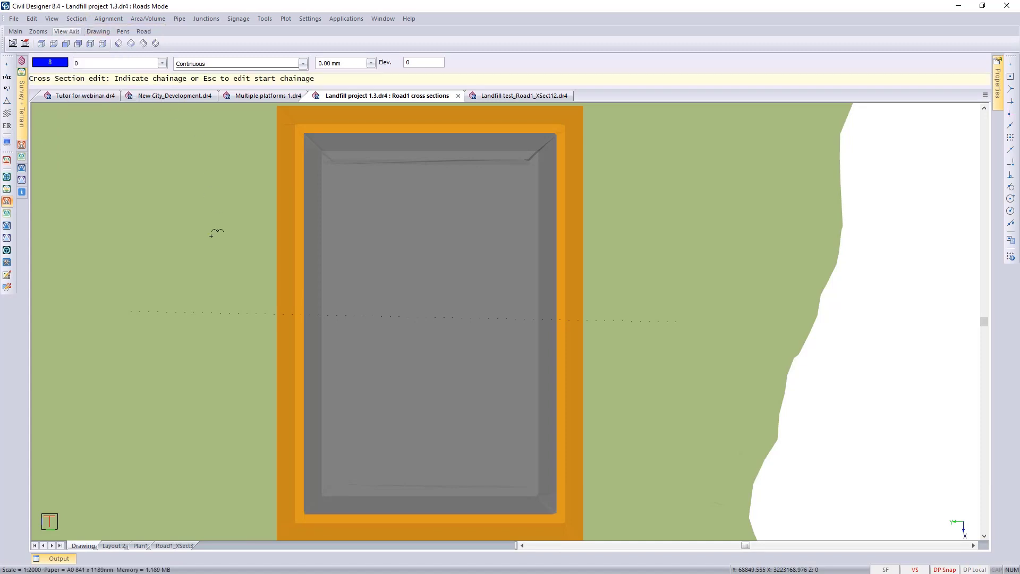
pyautogui.click(293, 308)
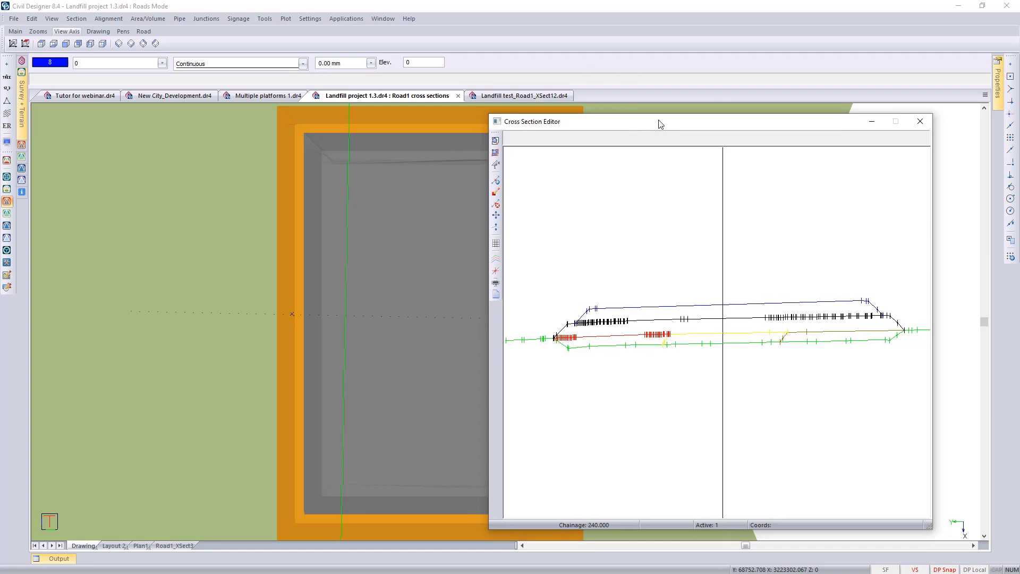
pyautogui.moveTo(627, 124); pyautogui.dragTo(698, 112)
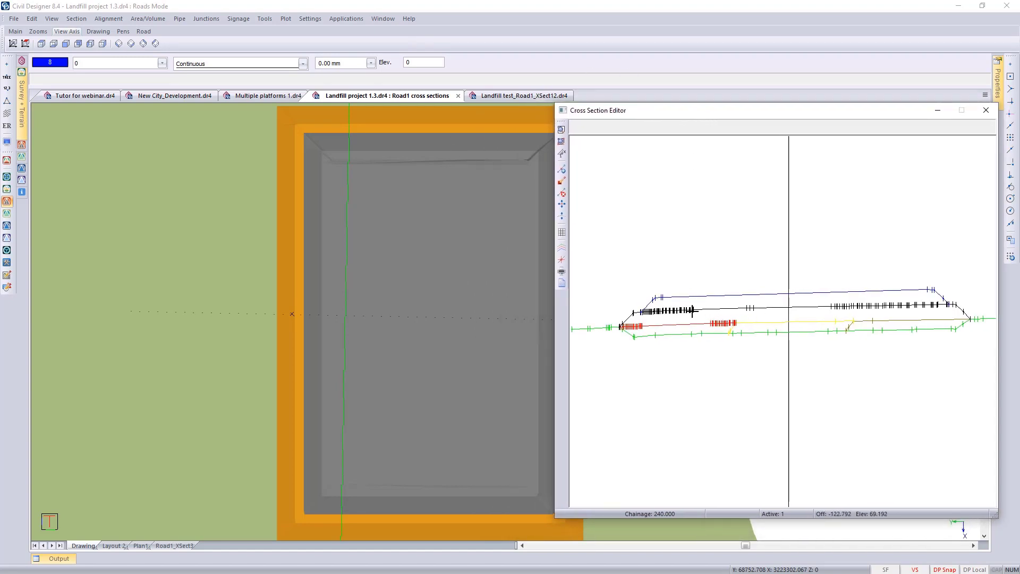
pyautogui.scroll(5, 776, 321)
pyautogui.moveTo(768, 295); pyautogui.dragTo(838, 255, button='middle')
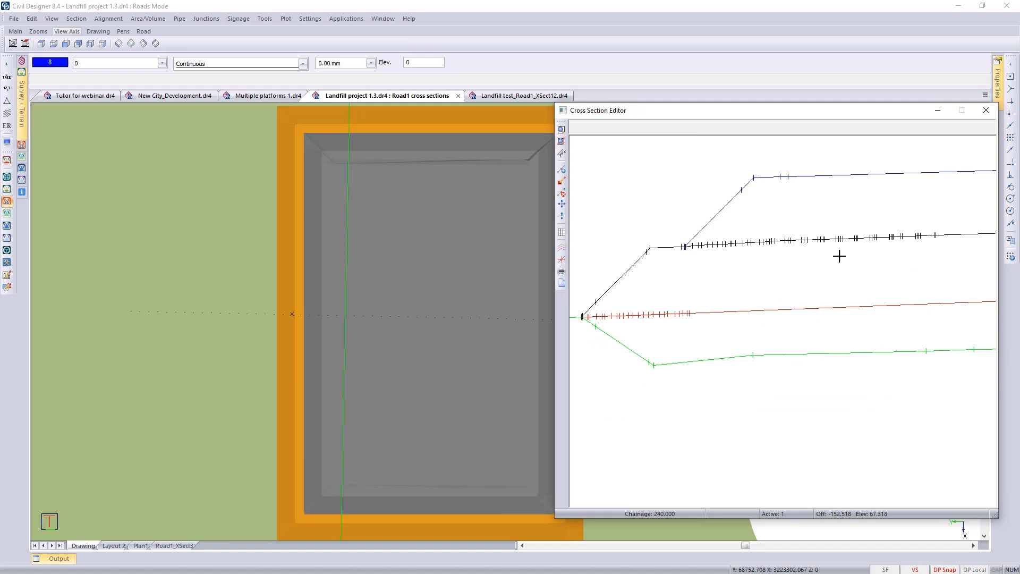
pyautogui.click(563, 248)
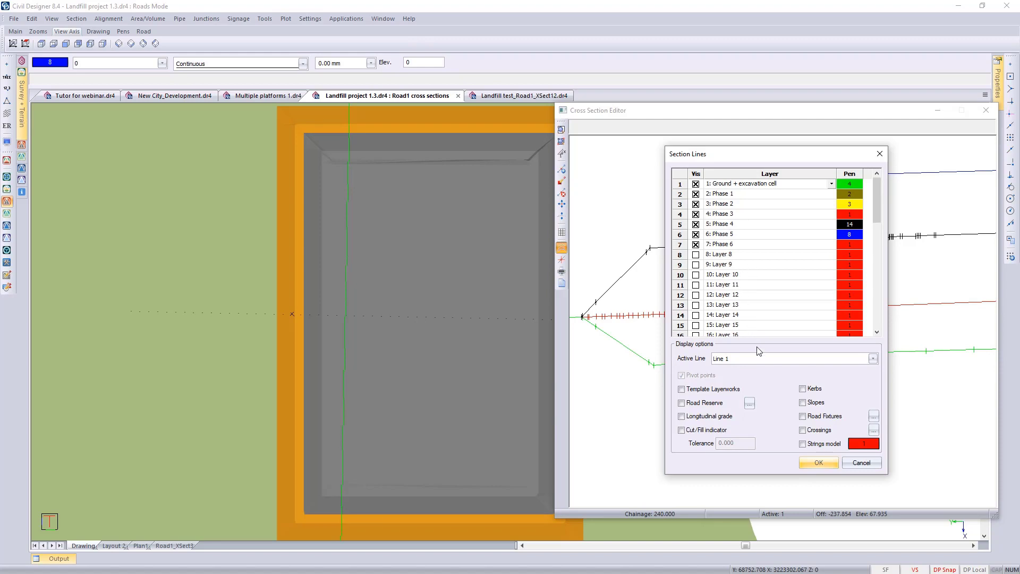
pyautogui.click(818, 463)
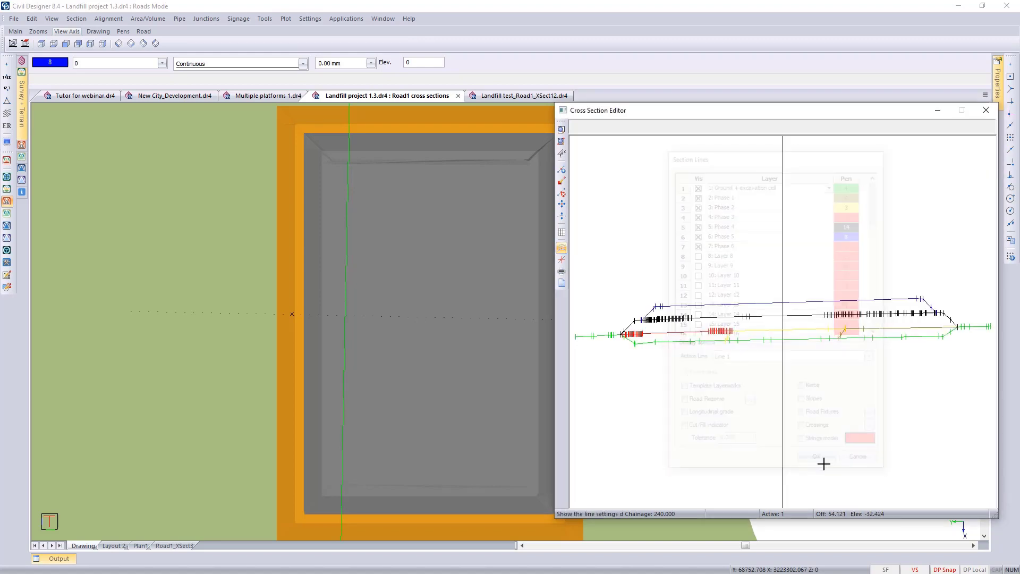
pyautogui.click(986, 110)
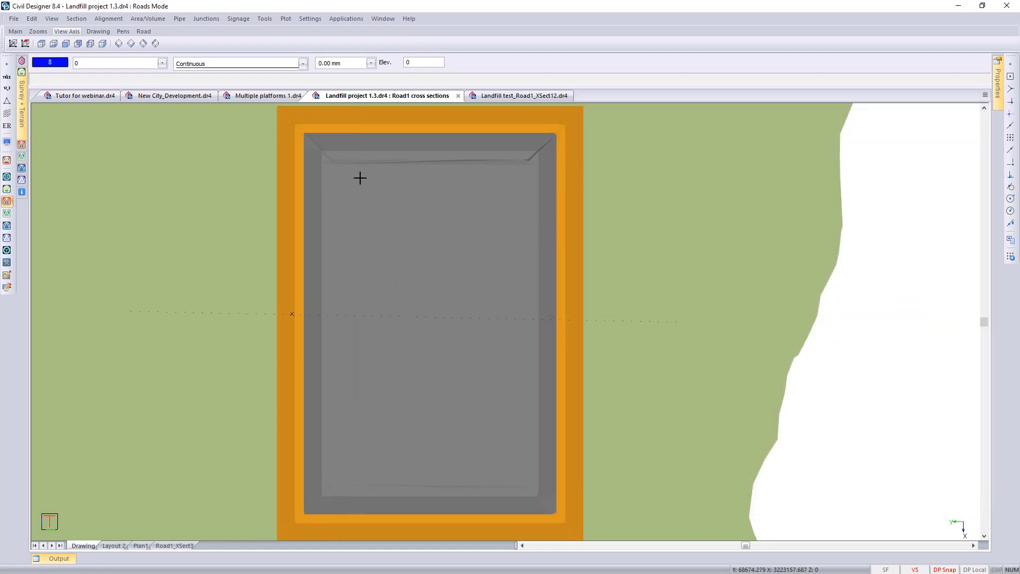
pyautogui.click(340, 19)
pyautogui.click(360, 61)
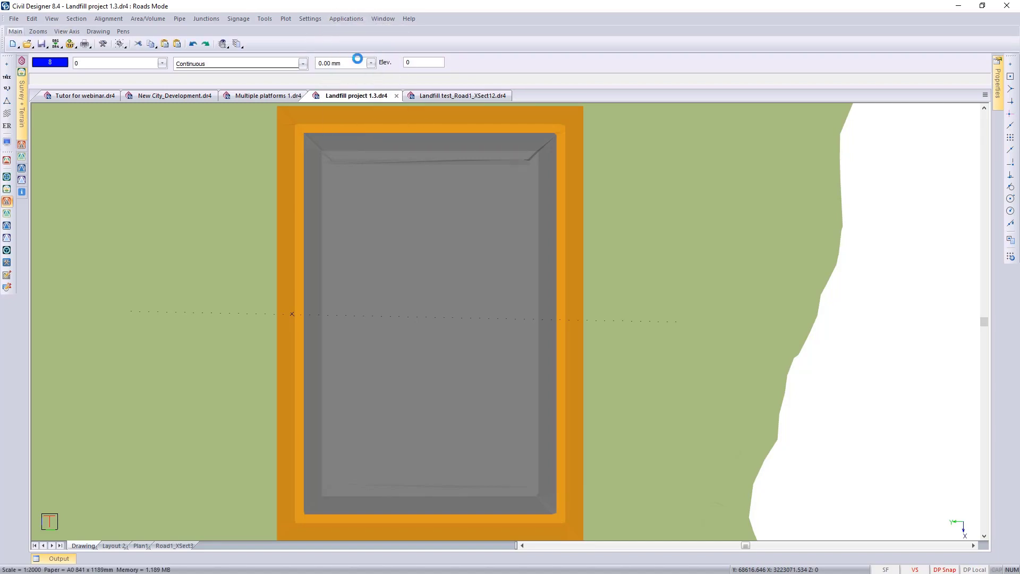
pyautogui.click(101, 18)
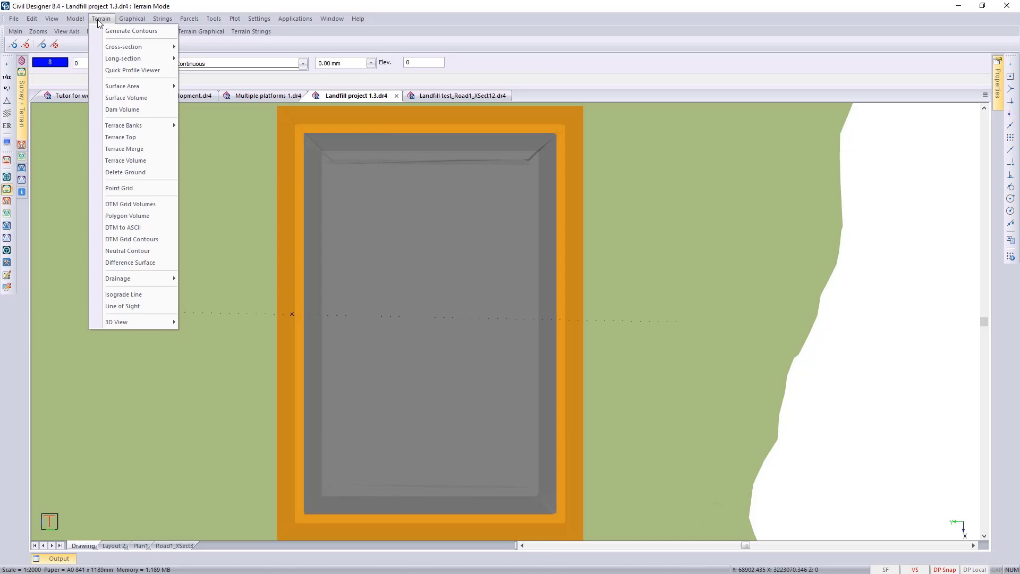
pyautogui.moveTo(133, 46)
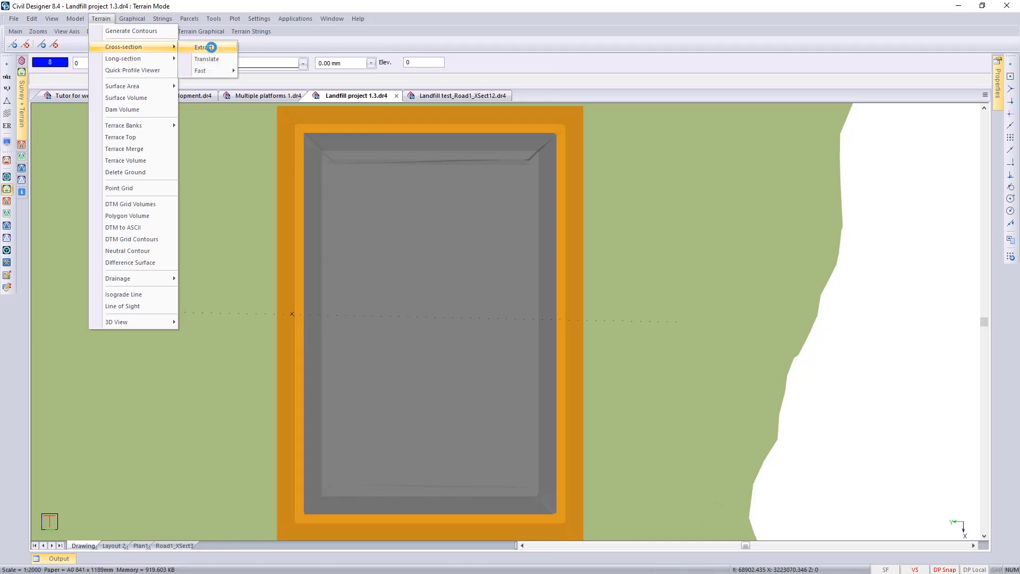
pyautogui.click(211, 47)
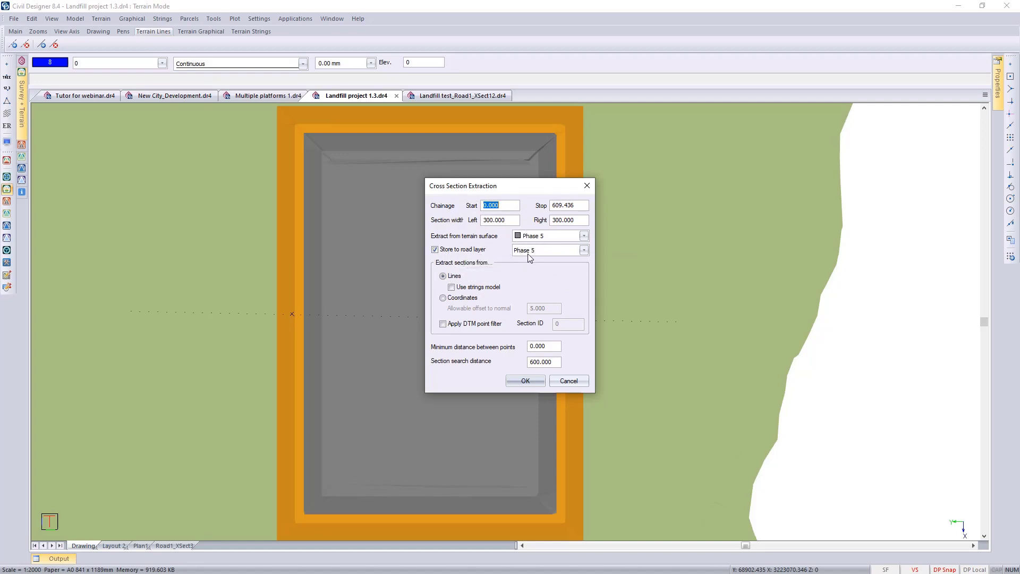
pyautogui.click(584, 236)
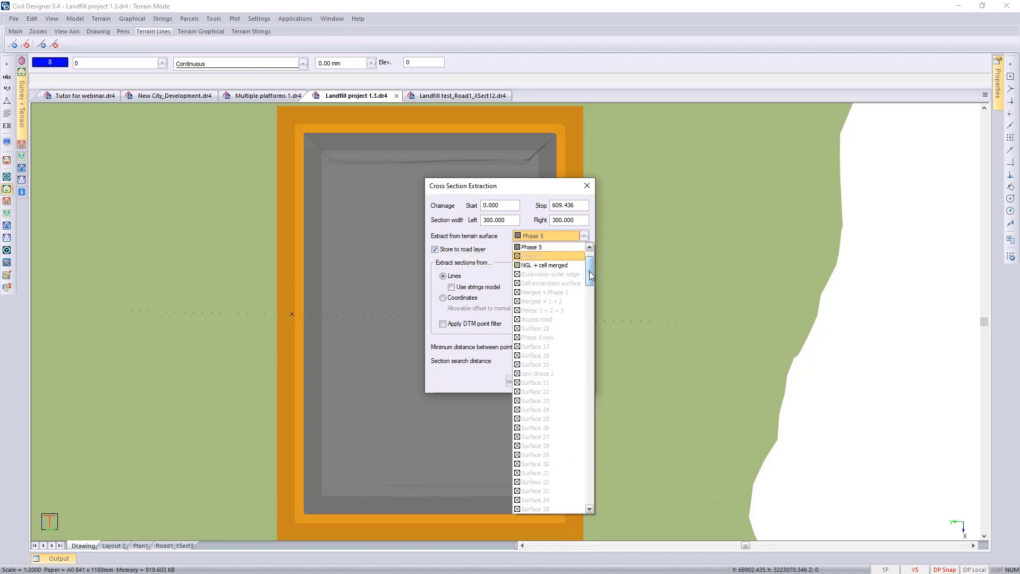
pyautogui.scroll(2, 577, 252)
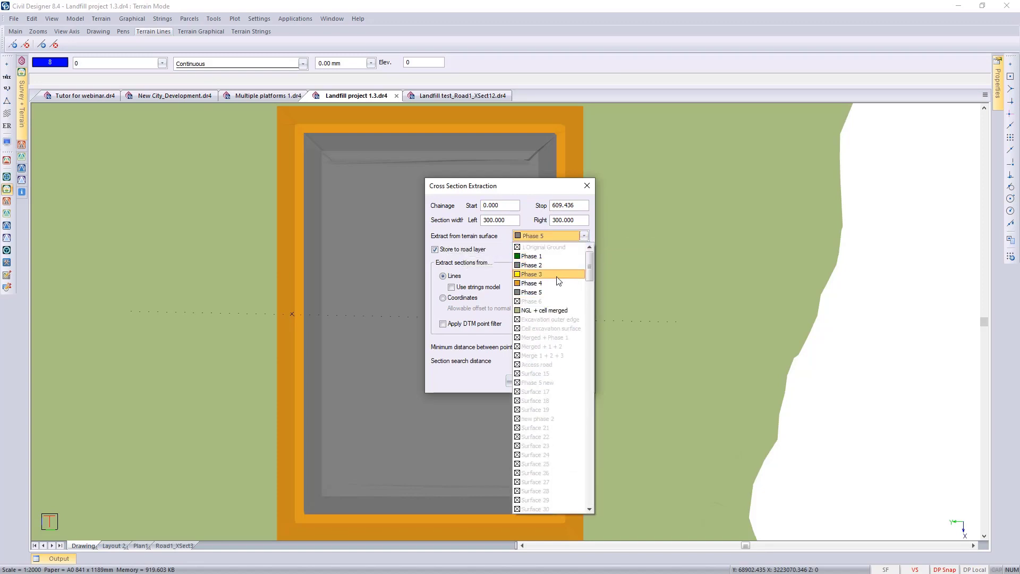
pyautogui.click(545, 256)
pyautogui.click(578, 250)
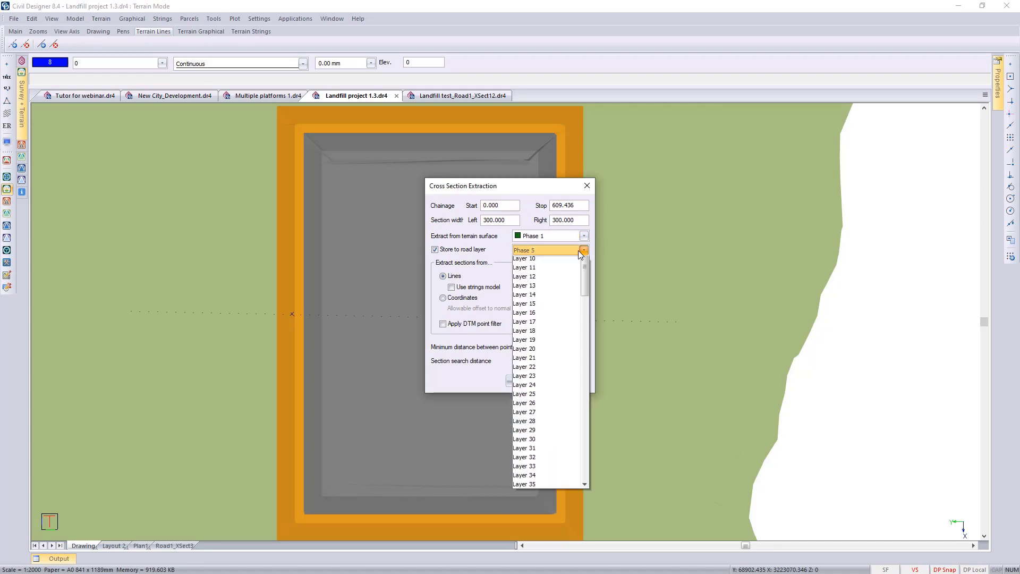
pyautogui.scroll(3, 577, 281)
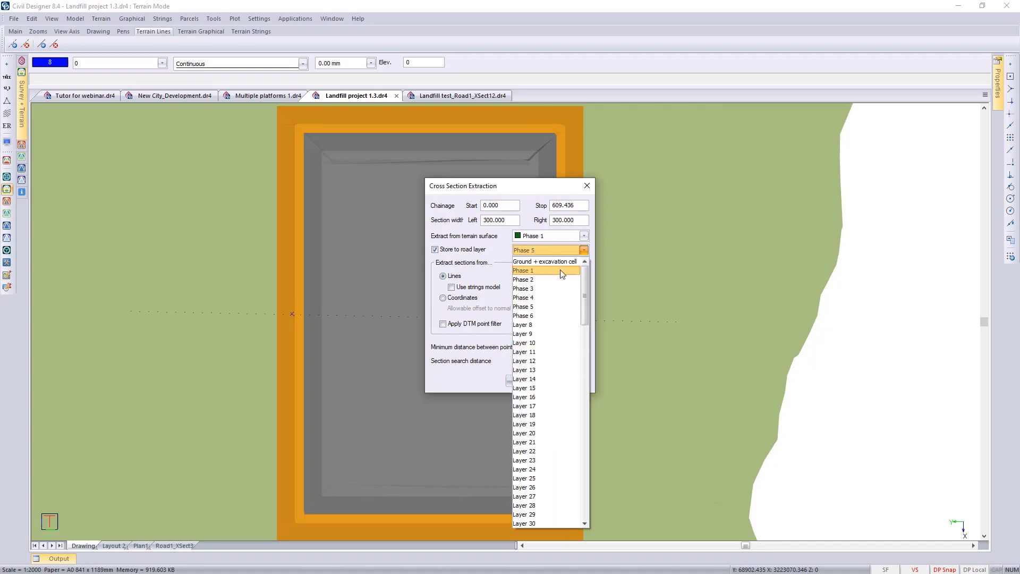
pyautogui.click(560, 270)
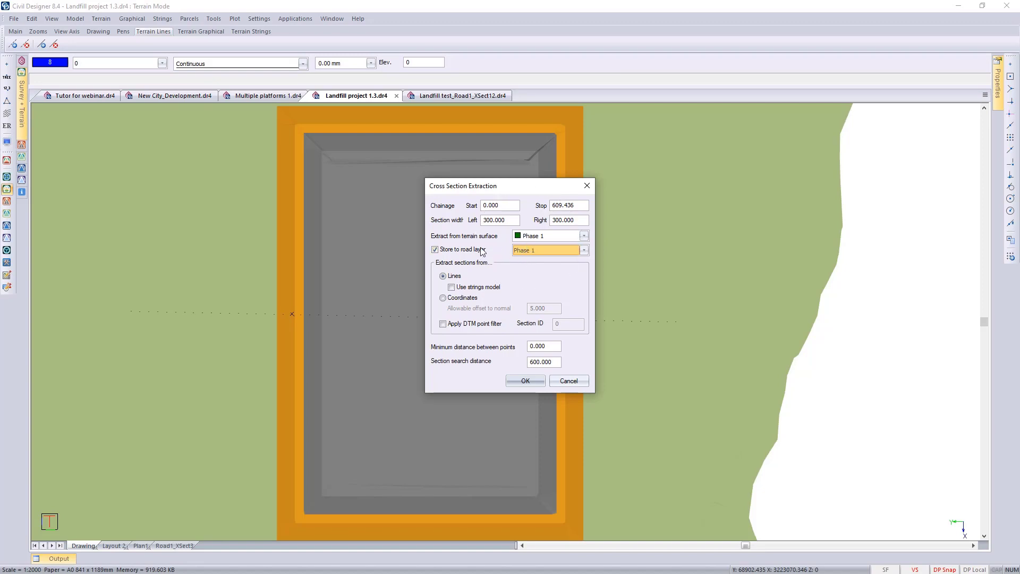
pyautogui.click(583, 236)
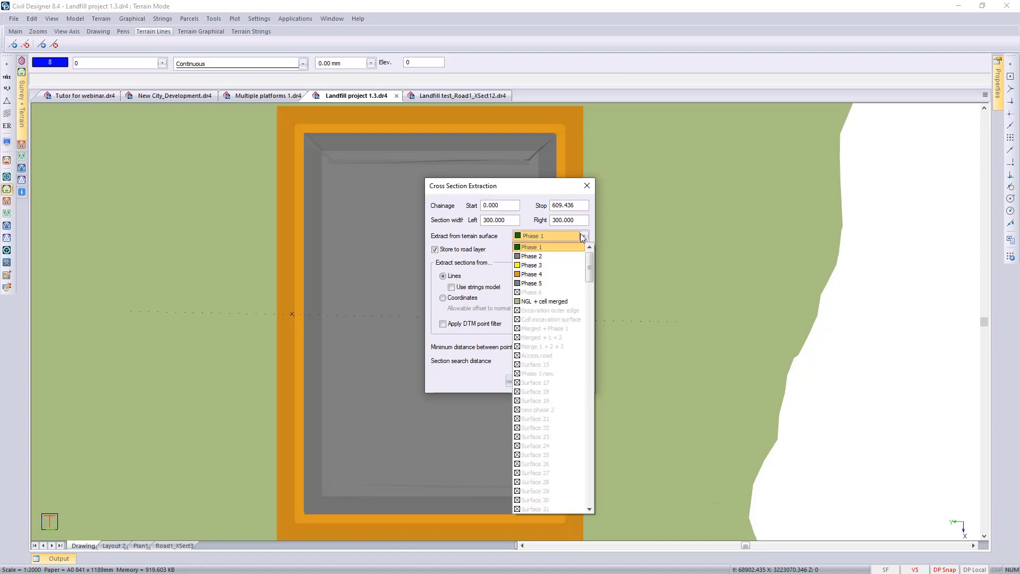
pyautogui.click(573, 248)
pyautogui.click(582, 250)
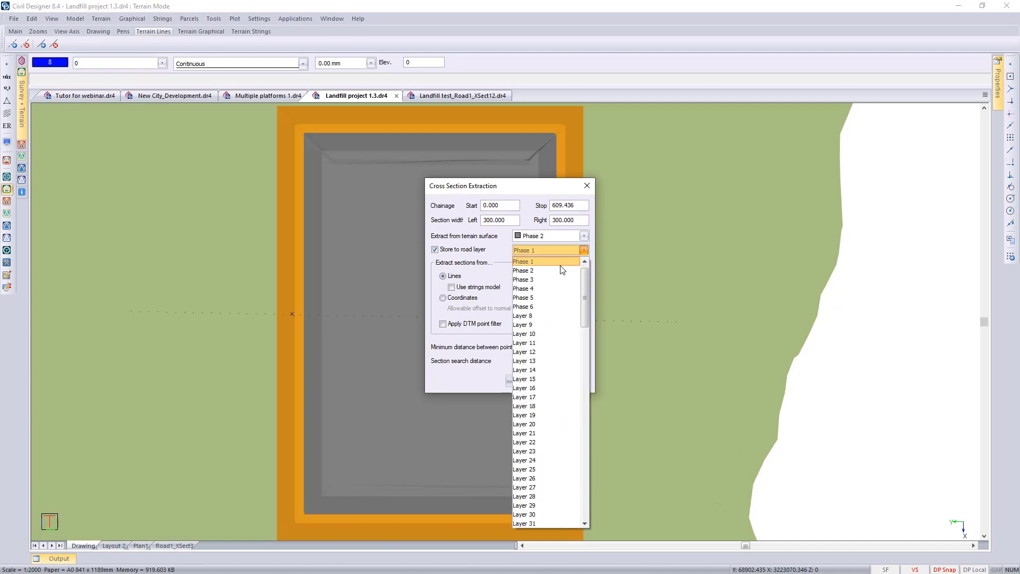
pyautogui.click(556, 264)
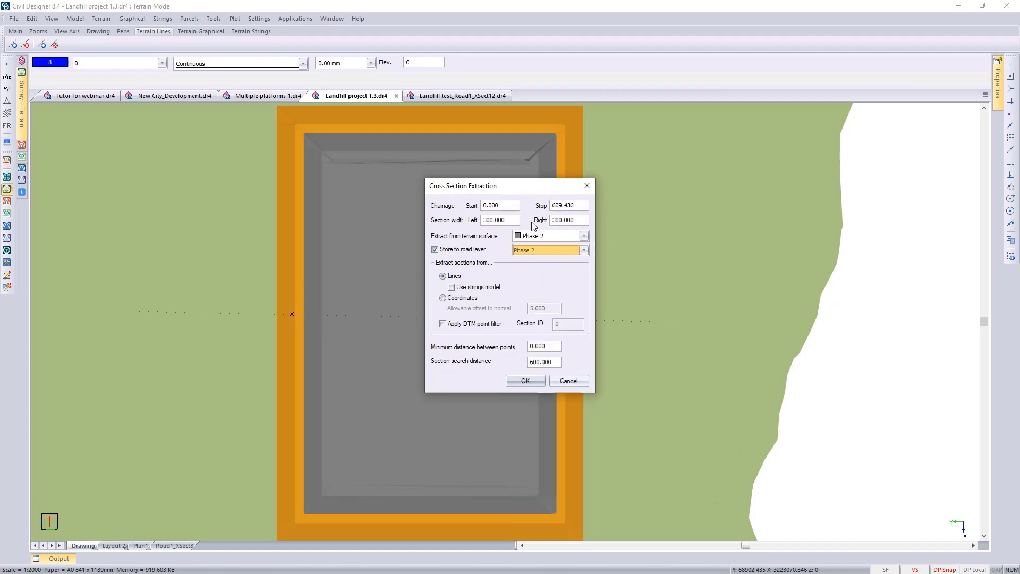
pyautogui.click(584, 235)
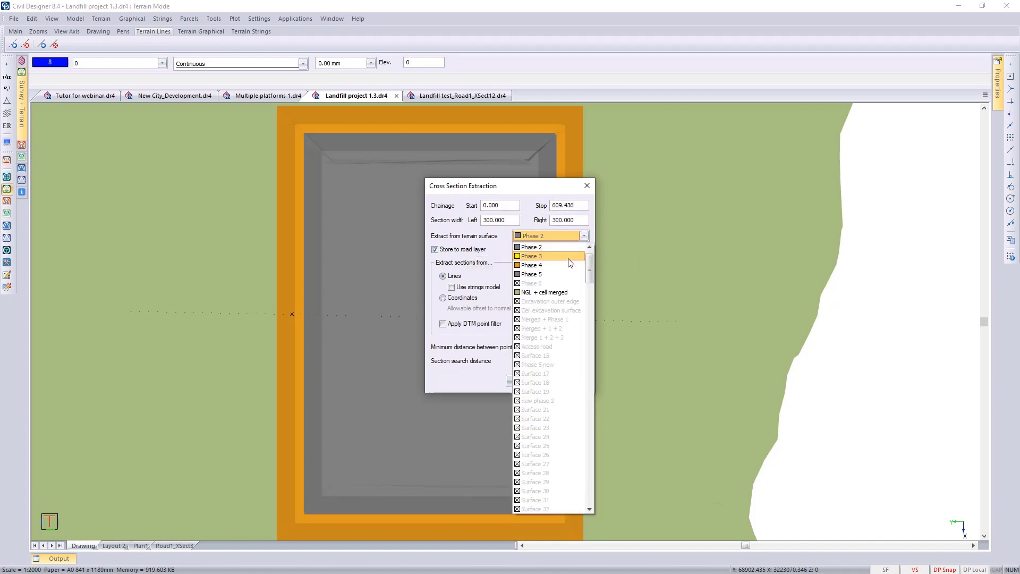
pyautogui.click(569, 257)
pyautogui.click(583, 250)
pyautogui.click(544, 268)
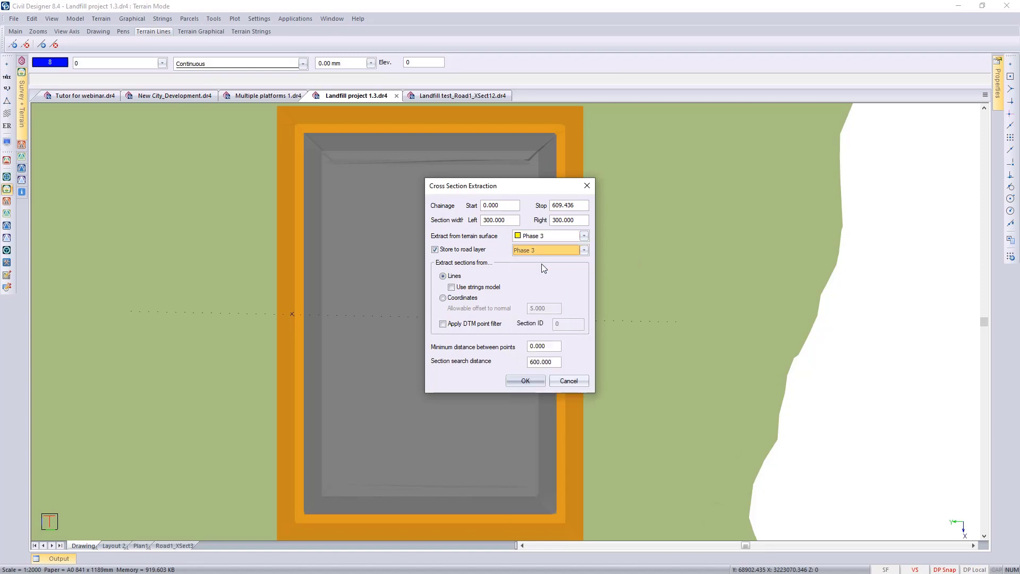
pyautogui.click(584, 236)
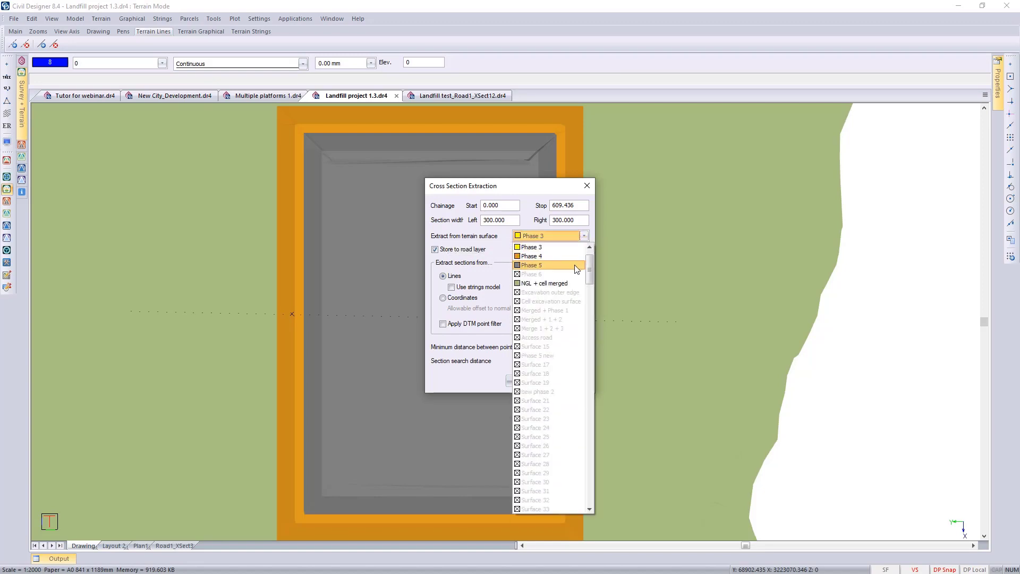
pyautogui.click(575, 257)
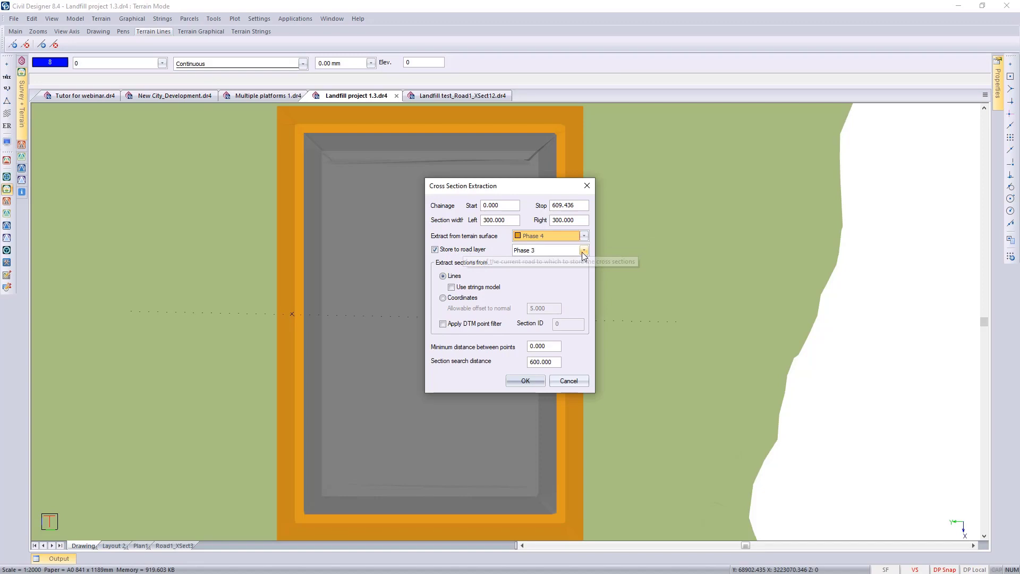
pyautogui.click(583, 250)
pyautogui.click(555, 270)
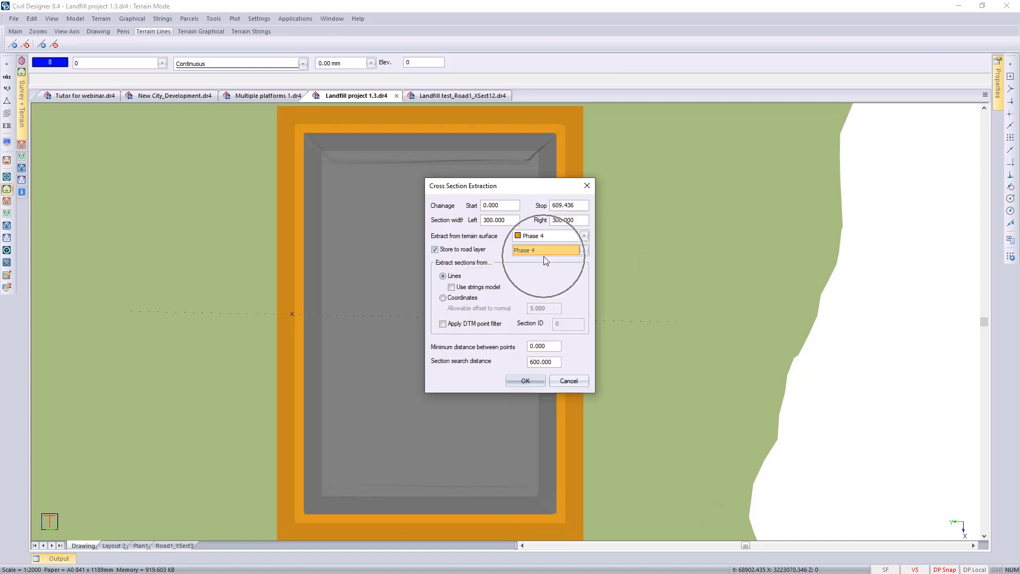
pyautogui.click(584, 236)
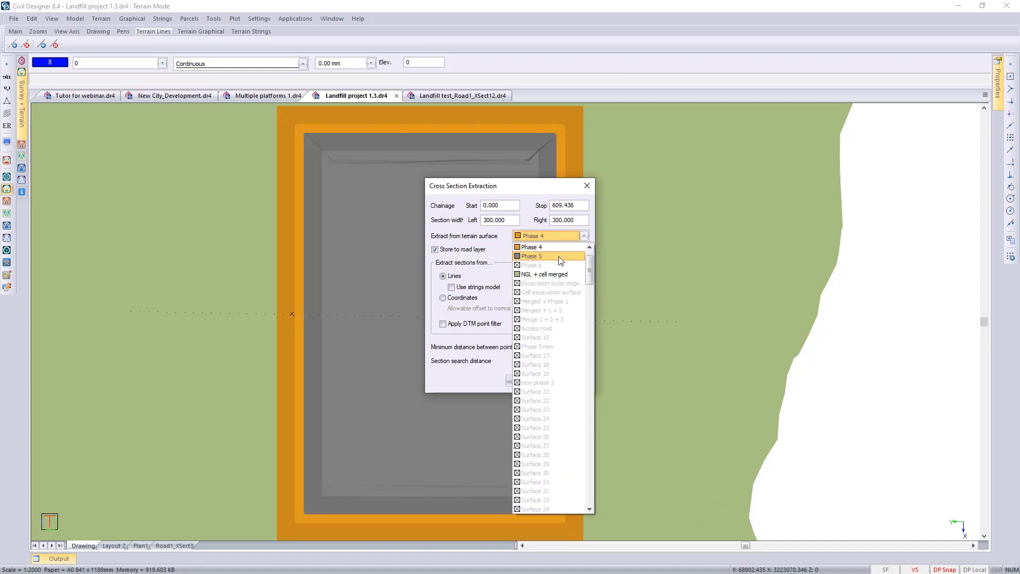
pyautogui.click(570, 253)
pyautogui.click(570, 252)
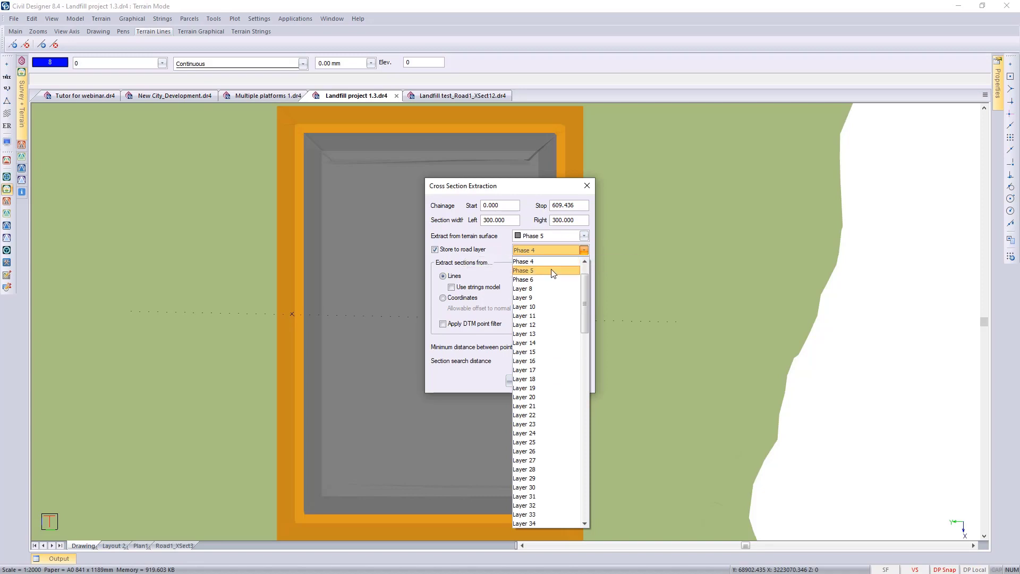
pyautogui.click(529, 273)
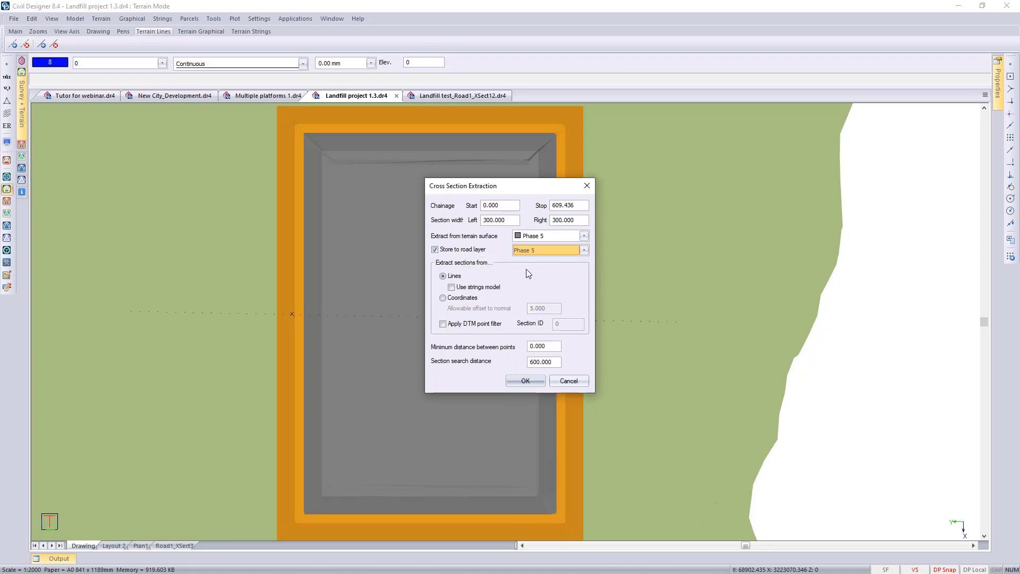
pyautogui.click(566, 380)
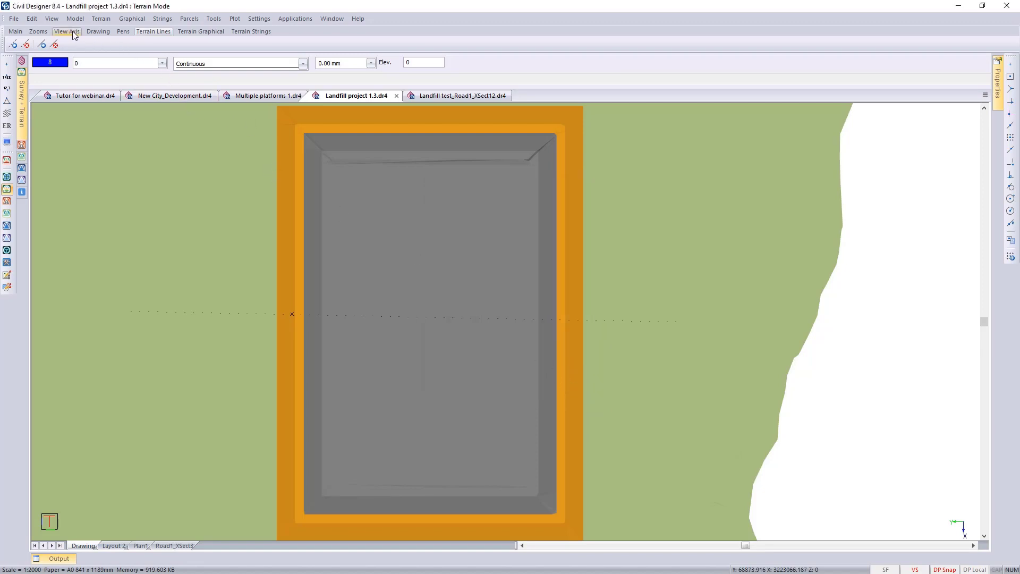
# - Switch to Roads mode and start graphical editing of the road cross sections
pyautogui.click(295, 18)
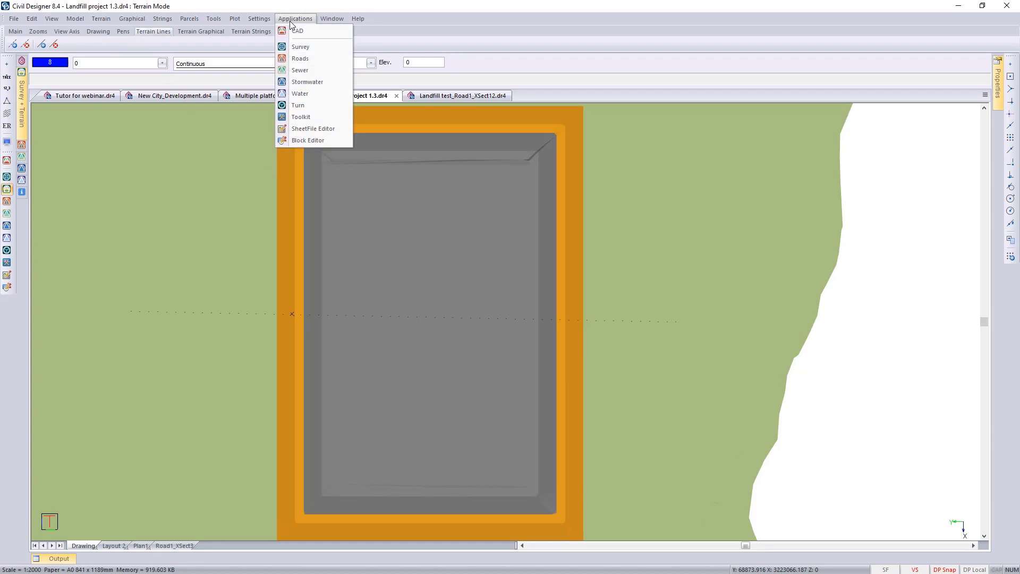
pyautogui.click(303, 59)
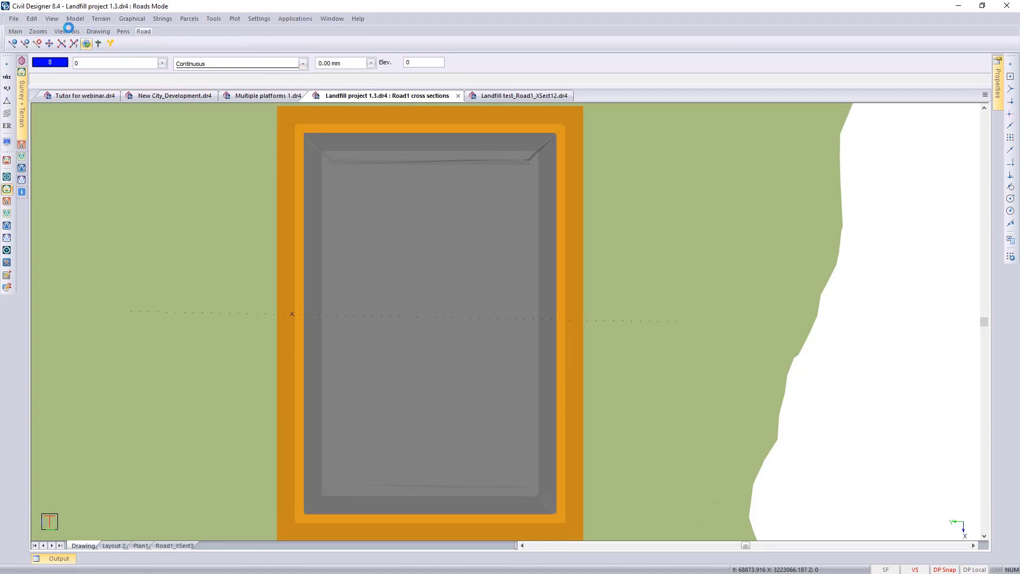
pyautogui.click(76, 19)
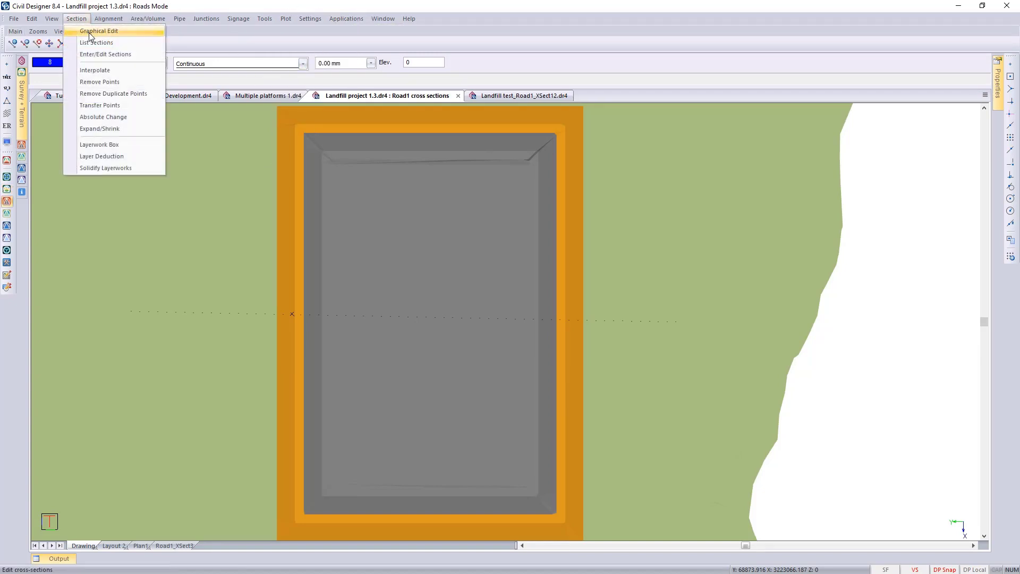
pyautogui.click(90, 30)
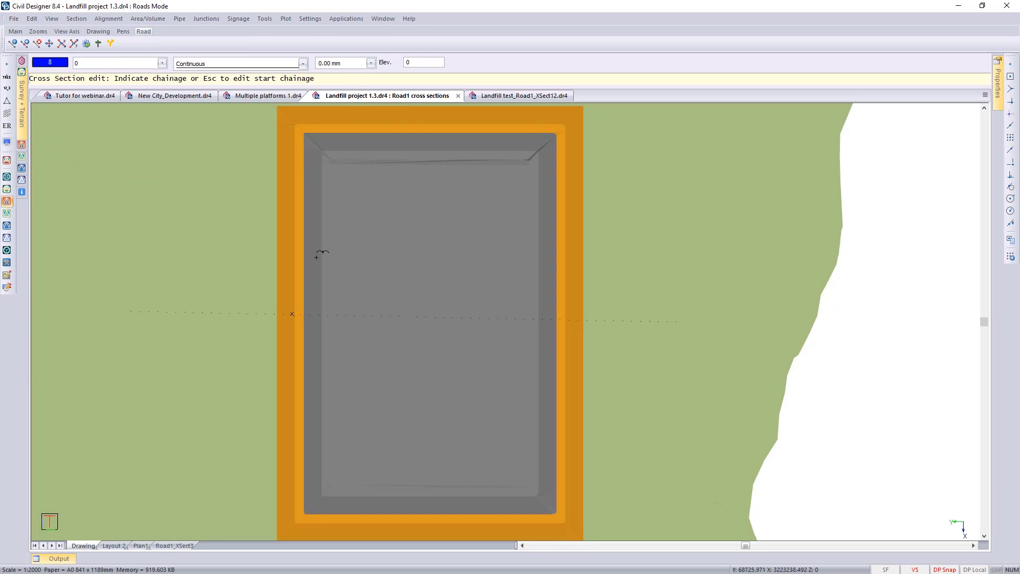
# - Open the chainage 250 cross section, confirm its Section Lines settings, and close the editor
pyautogui.click(357, 303)
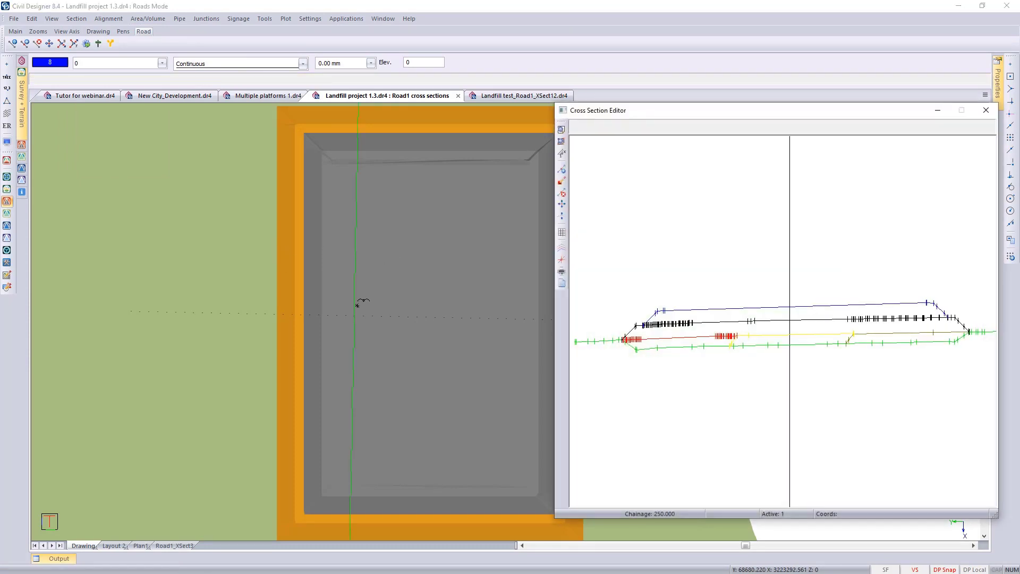
pyautogui.scroll(5, 685, 330)
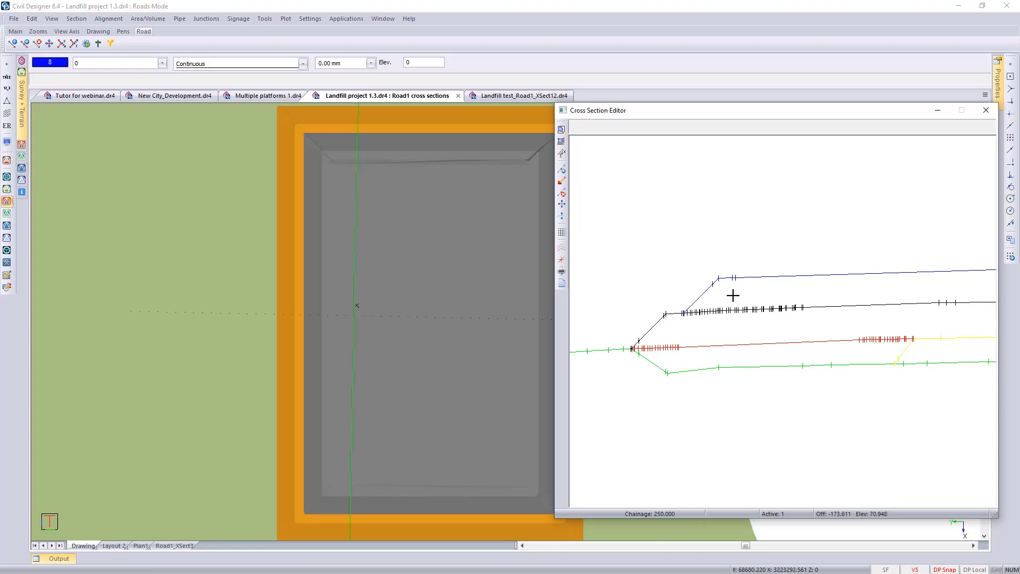
pyautogui.scroll(-2, 785, 310)
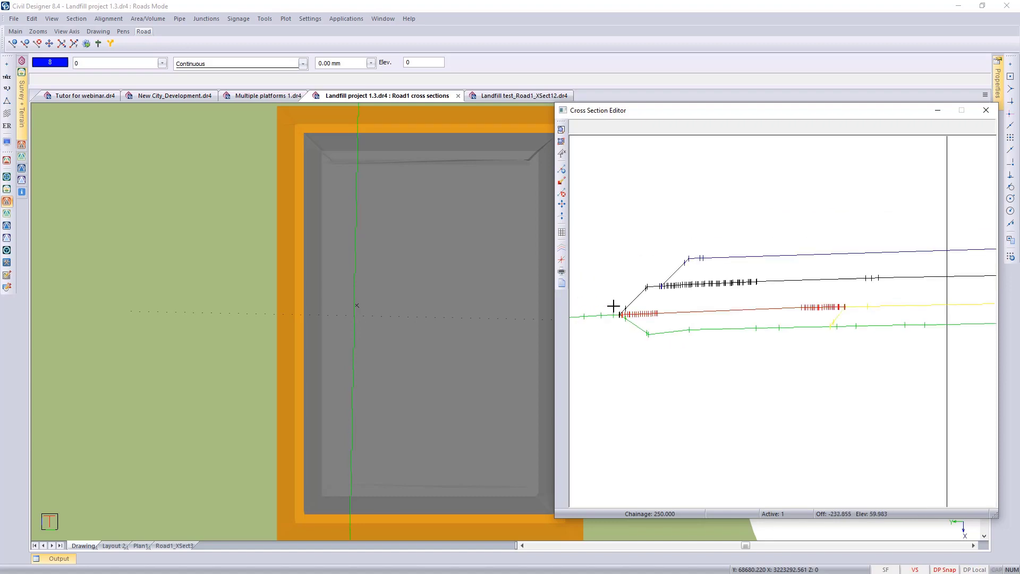
pyautogui.click(564, 252)
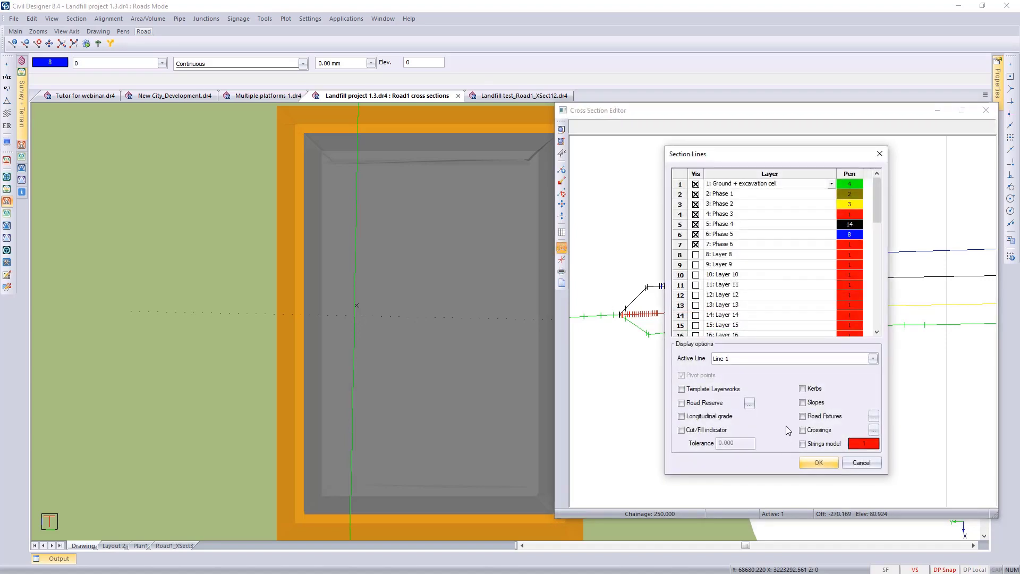
pyautogui.click(729, 360)
pyautogui.click(819, 463)
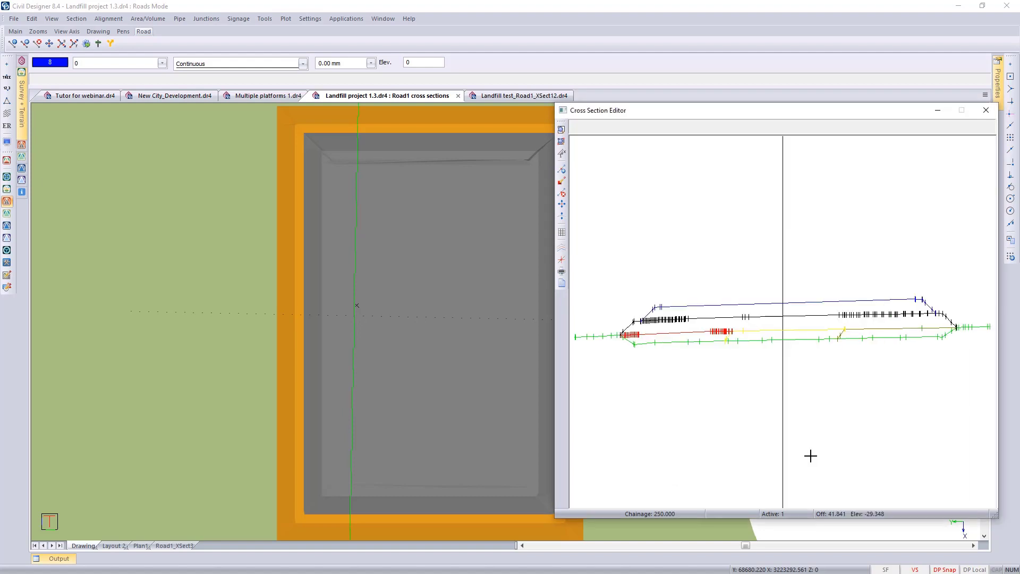
pyautogui.click(986, 110)
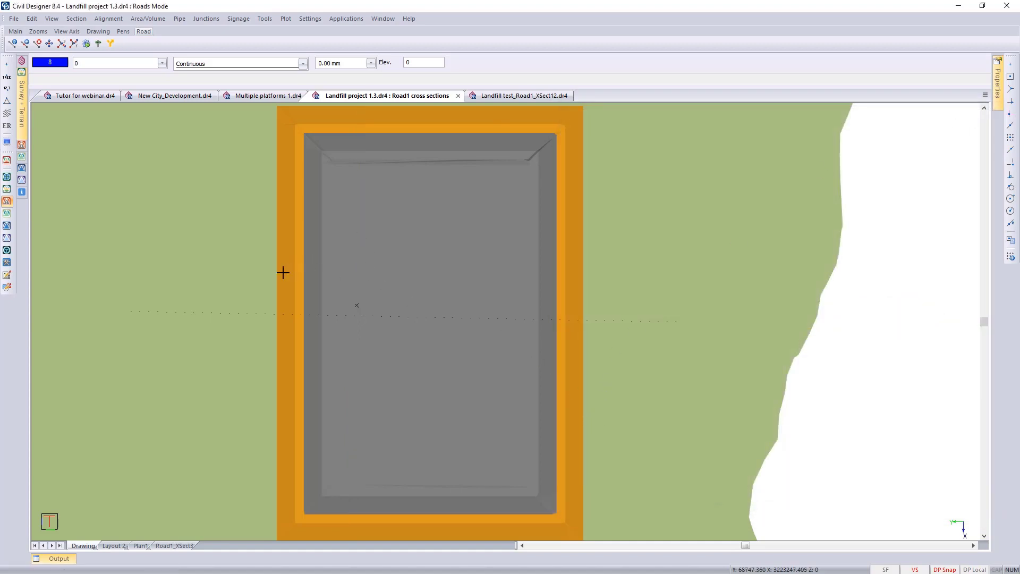
# - Generate a new plot layout using the Cross Section Allpoints.sht sheet file
pyautogui.click(285, 19)
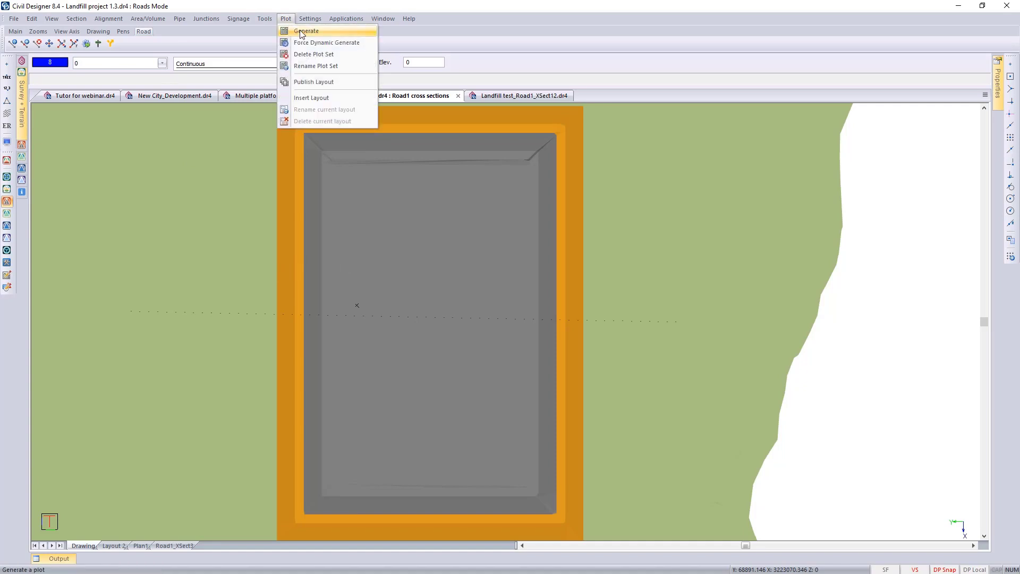
pyautogui.click(301, 33)
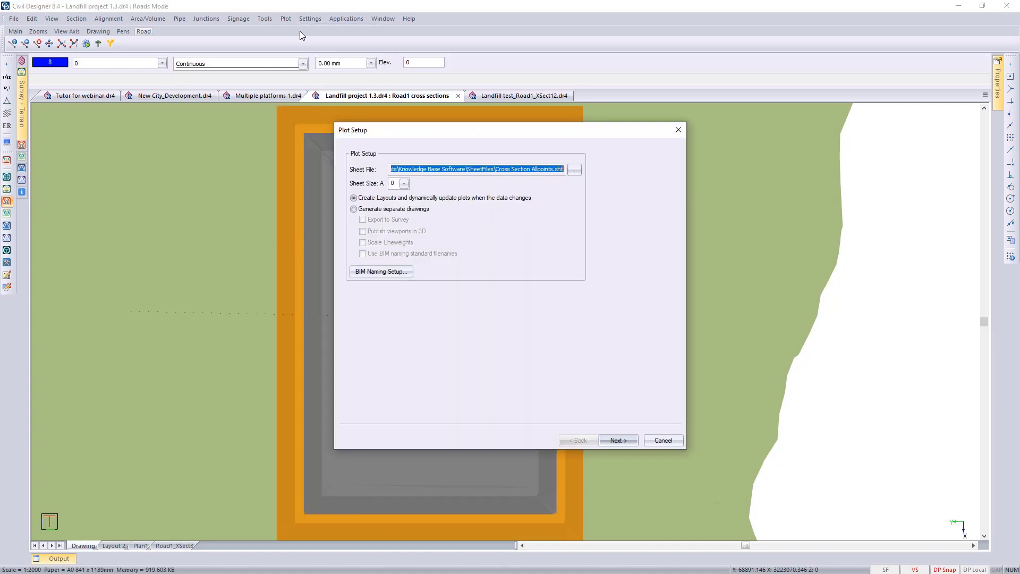
pyautogui.click(574, 171)
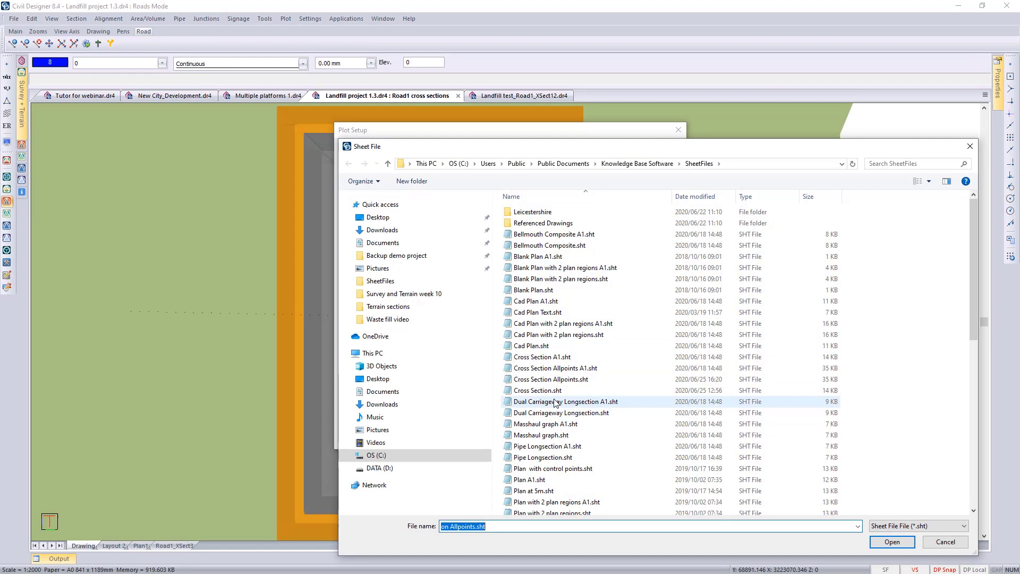
pyautogui.click(546, 382)
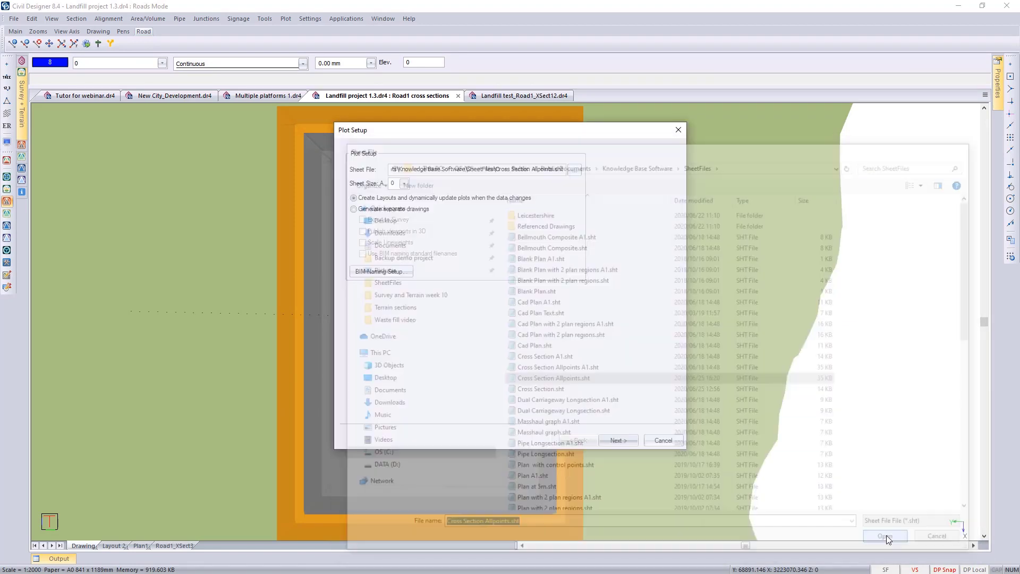
pyautogui.click(892, 542)
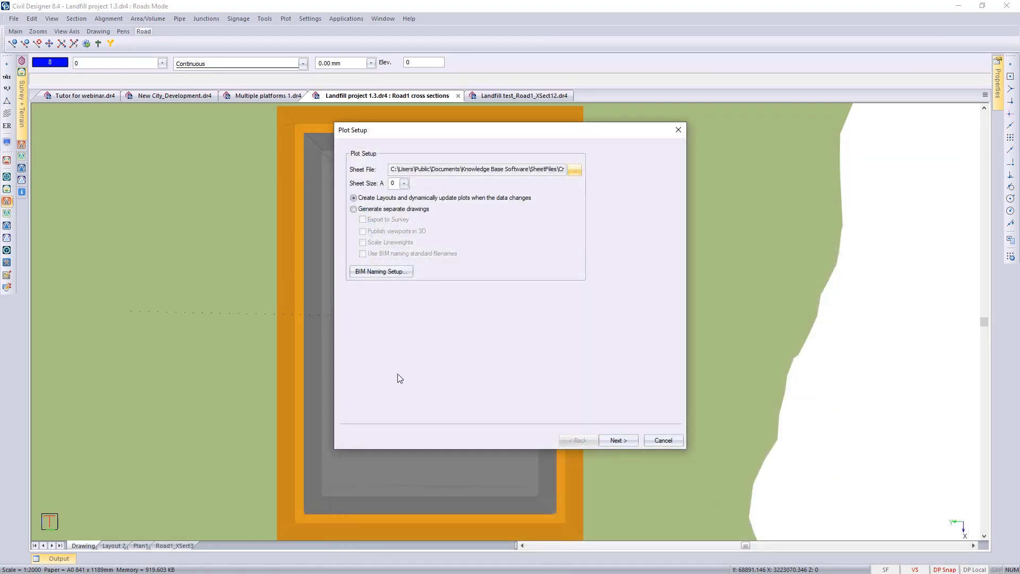
# - Set the plot's end chainage to 400
pyautogui.click(616, 441)
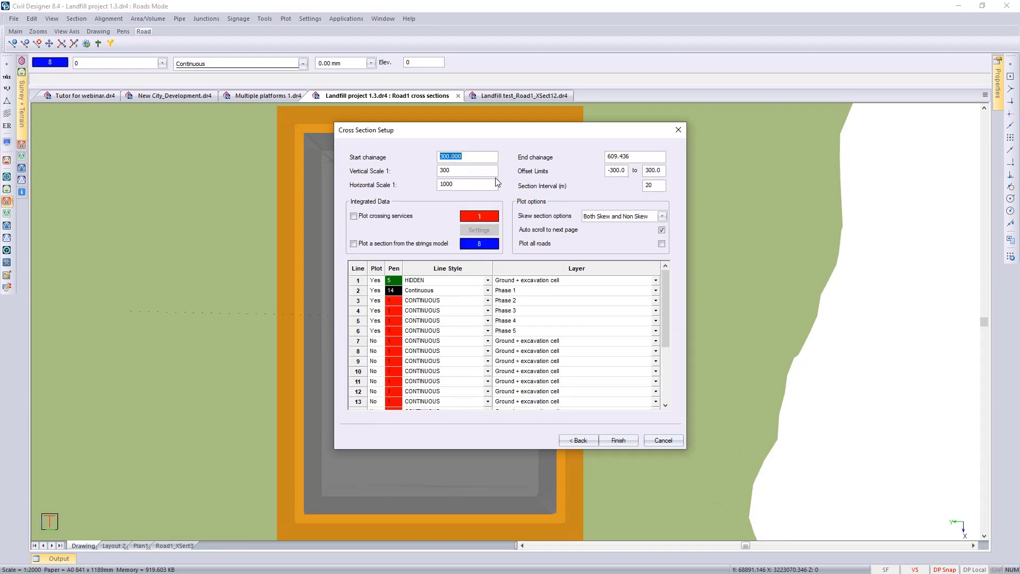
pyautogui.click(624, 170)
pyautogui.click(624, 170)
pyautogui.doubleClick(643, 158)
pyautogui.write('400')
# - Give Phase 2, 3 and 4 pens 8 (blue), 11 (magenta) and 13 (grey), then generate
pyautogui.click(397, 307)
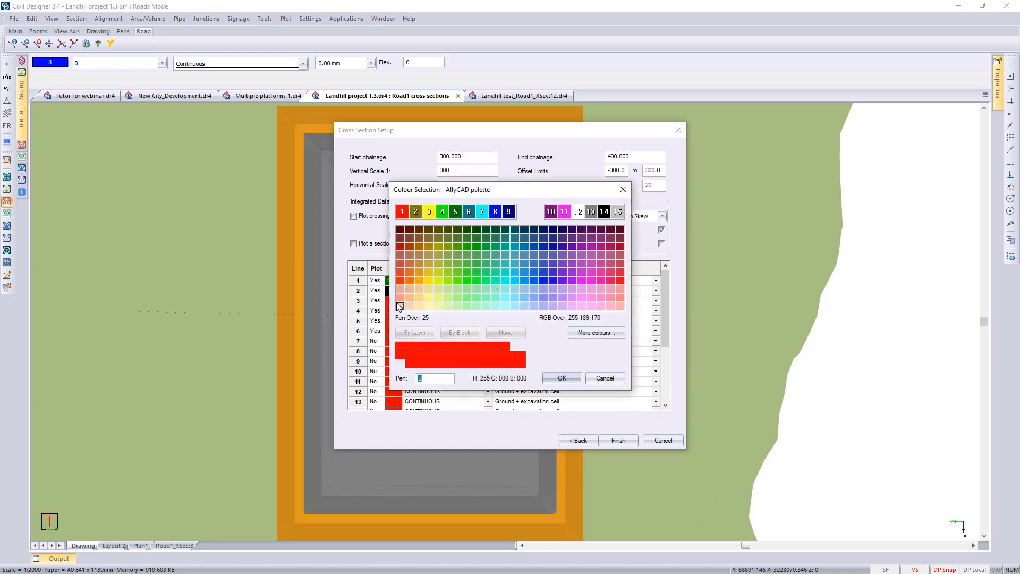
pyautogui.click(495, 212)
pyautogui.click(575, 381)
pyautogui.click(396, 313)
pyautogui.click(515, 210)
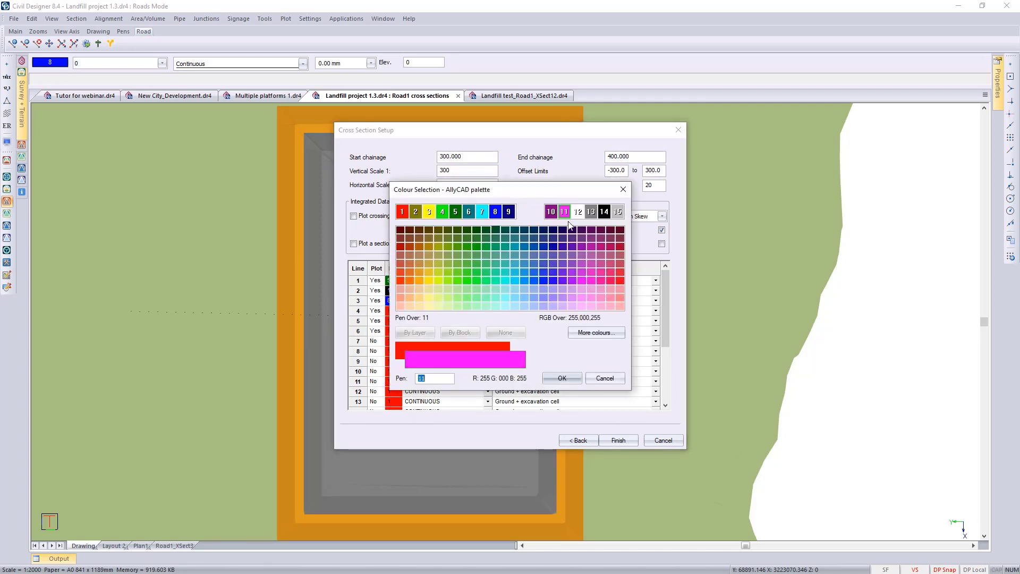
pyautogui.click(569, 379)
pyautogui.click(396, 321)
pyautogui.click(531, 211)
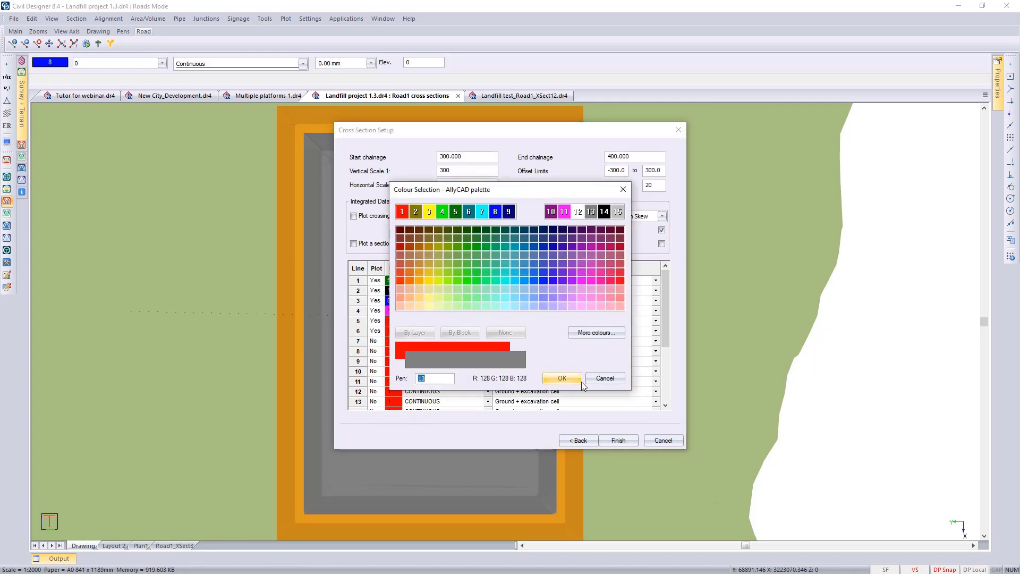
pyautogui.click(568, 378)
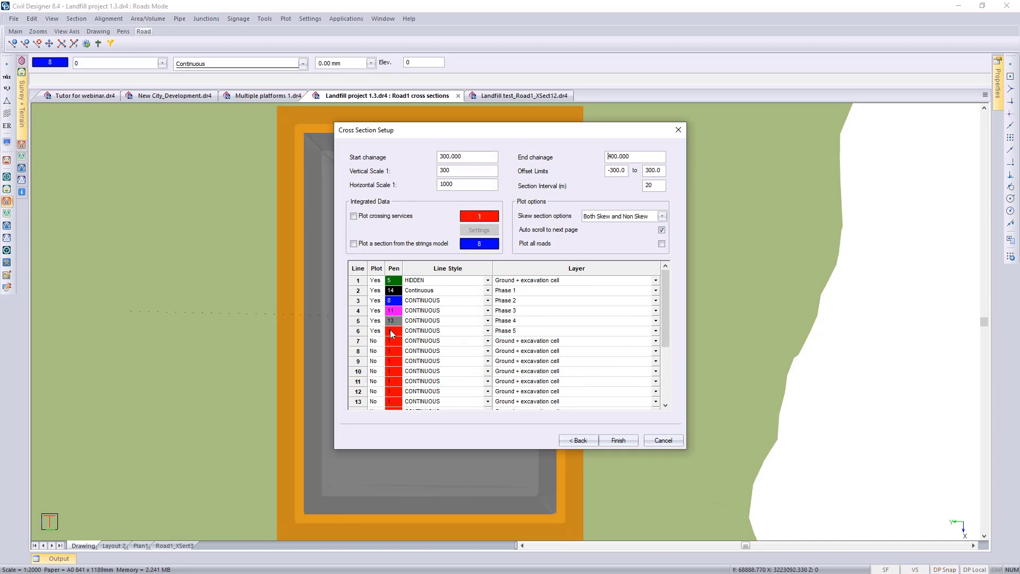
pyautogui.click(619, 441)
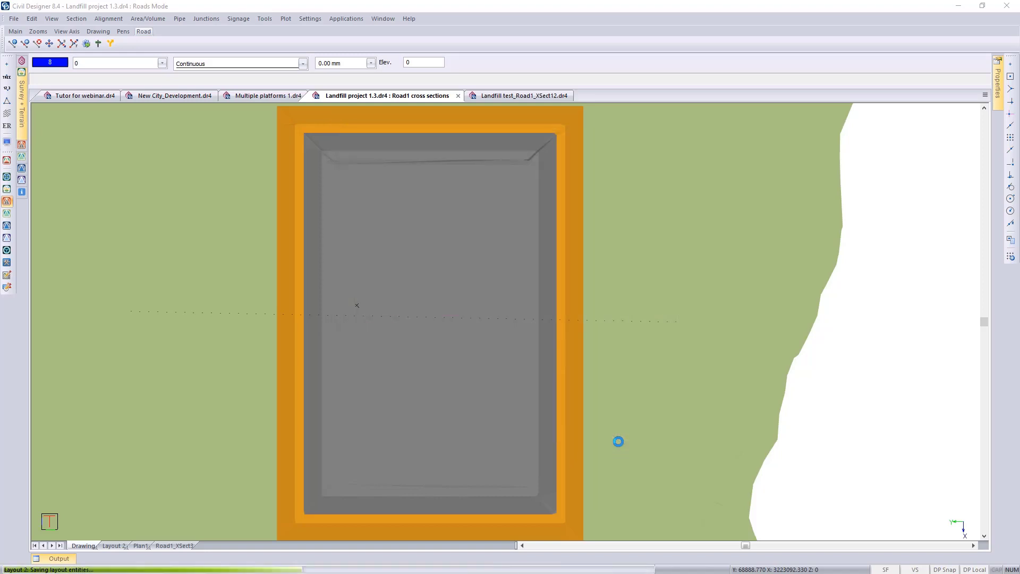
pyautogui.scroll(1, 512, 317)
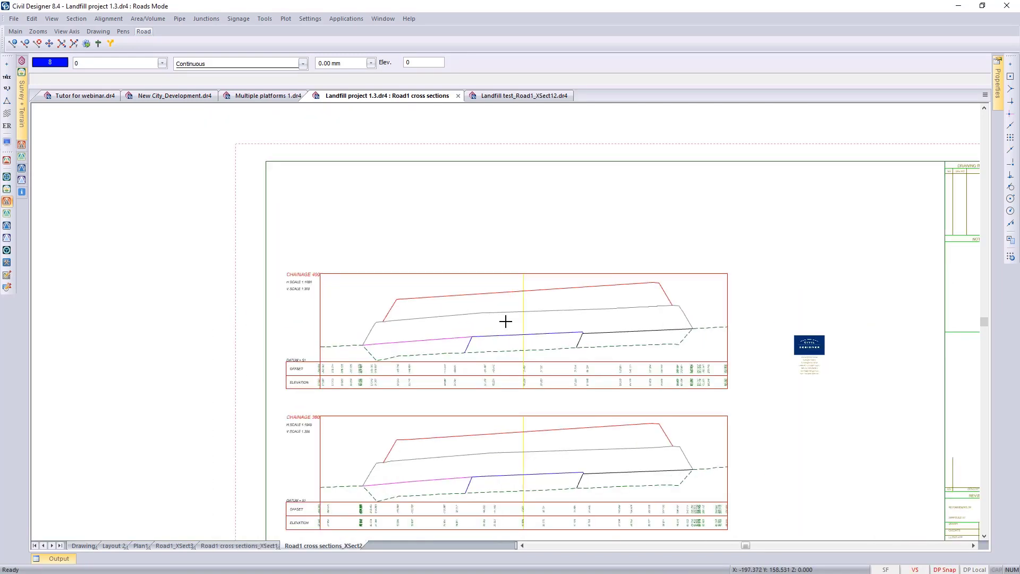
pyautogui.rightClick(505, 322)
pyautogui.click(520, 342)
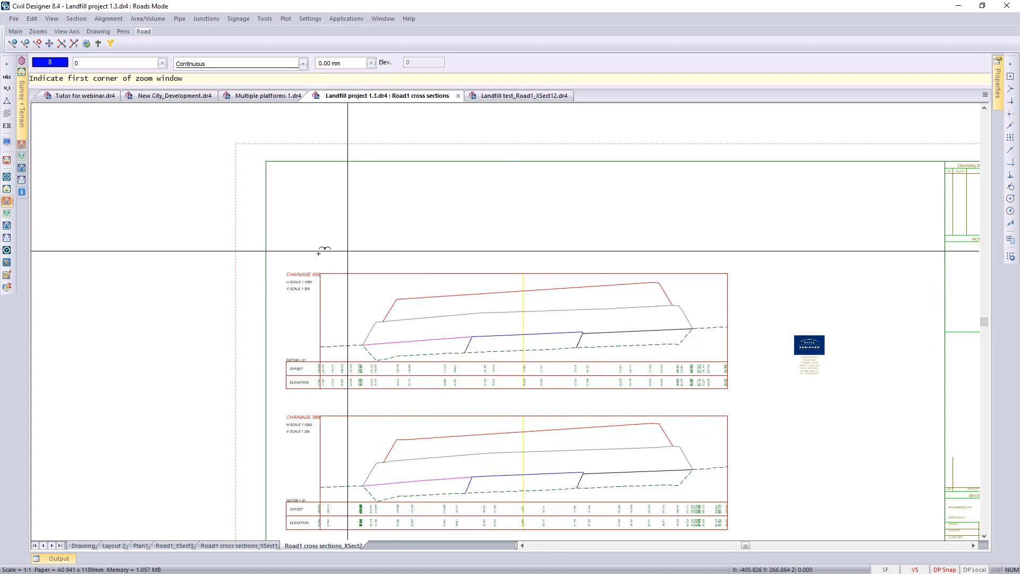
pyautogui.click(278, 258)
pyautogui.click(729, 419)
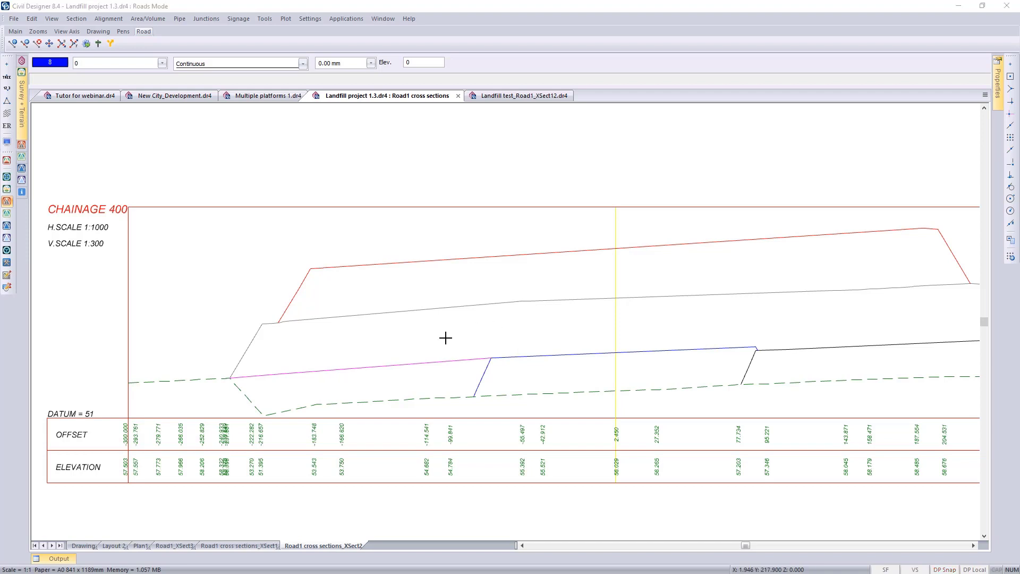
pyautogui.scroll(-5, 498, 296)
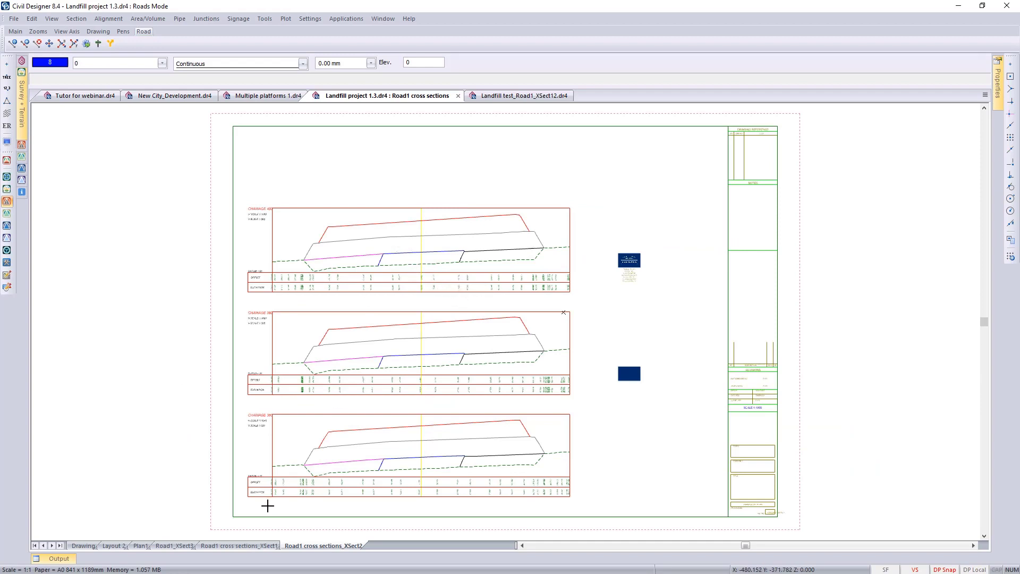
pyautogui.click(83, 545)
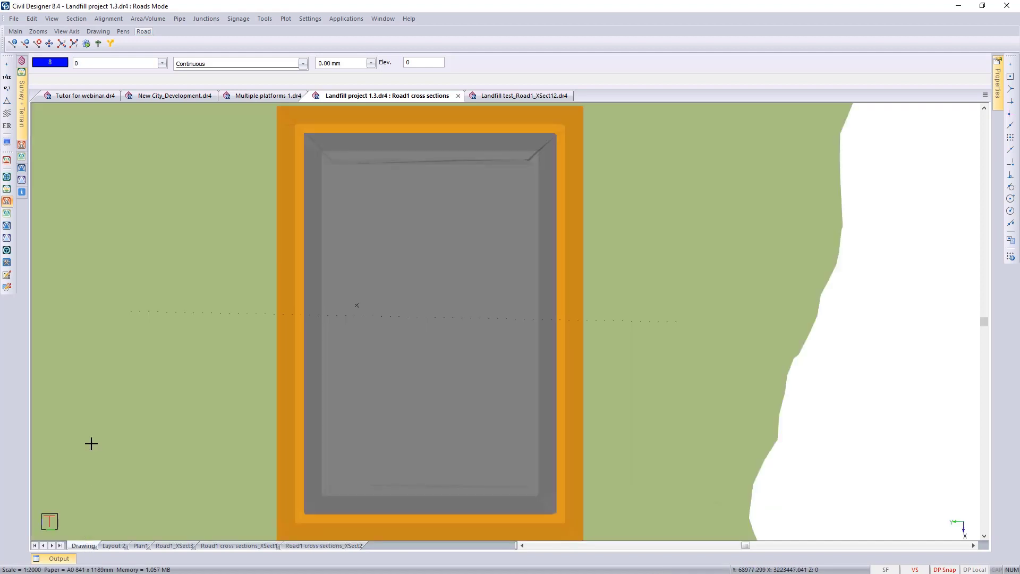
# - Bring up the Landfill test_Road1_XSect12.dr4 drawing showing the hatched SECTION A-A
pyautogui.click(526, 99)
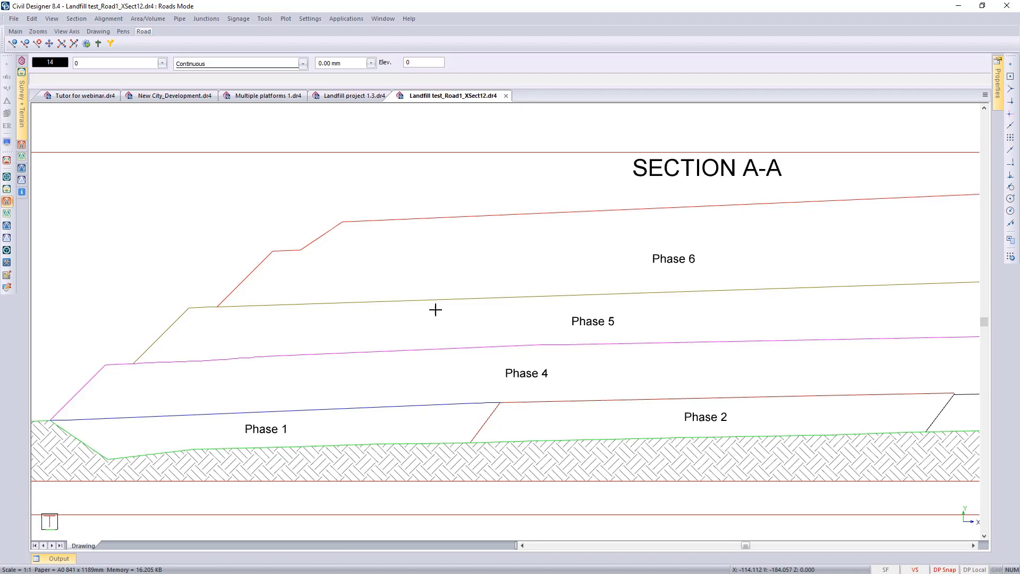
pyautogui.click(696, 184)
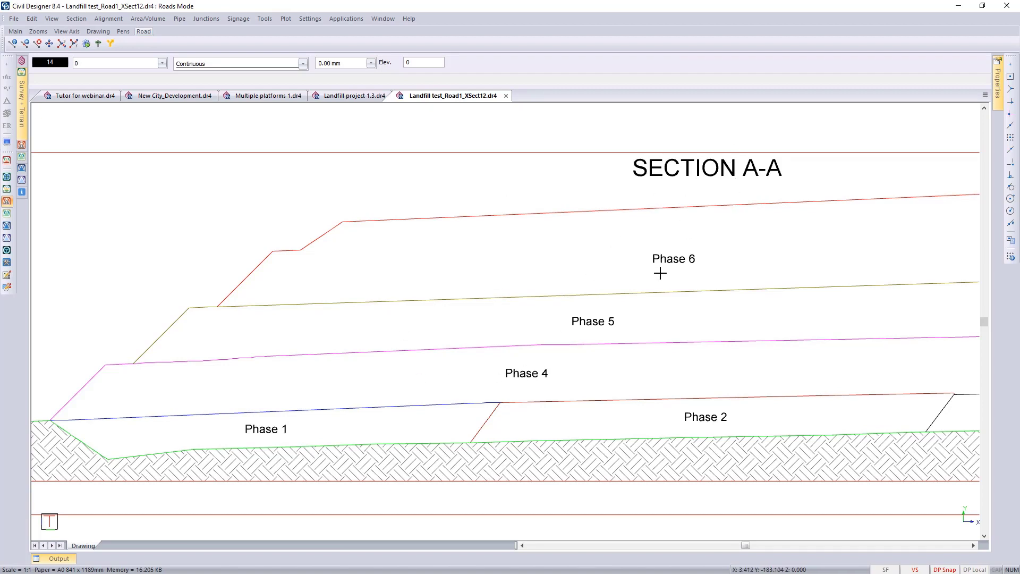